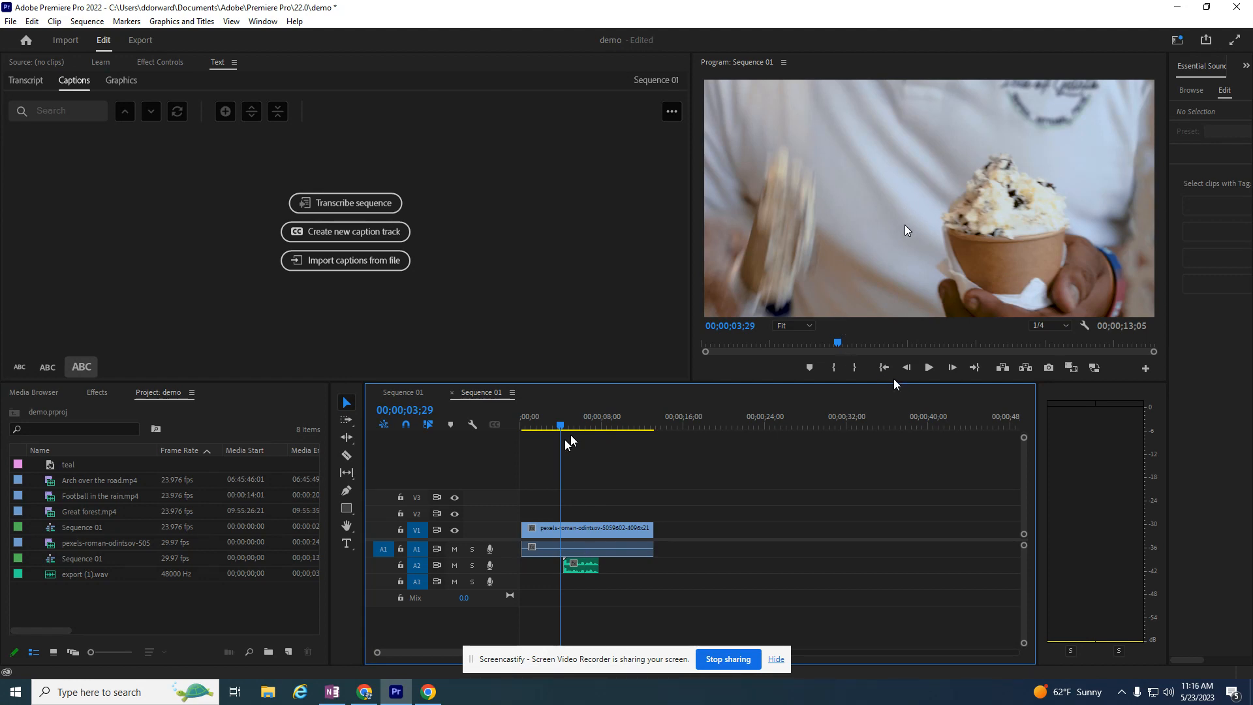
Play back the ice cream clip from 00;00;03;29 to hear the voice-over, and stop once the speech ends.
click(929, 369)
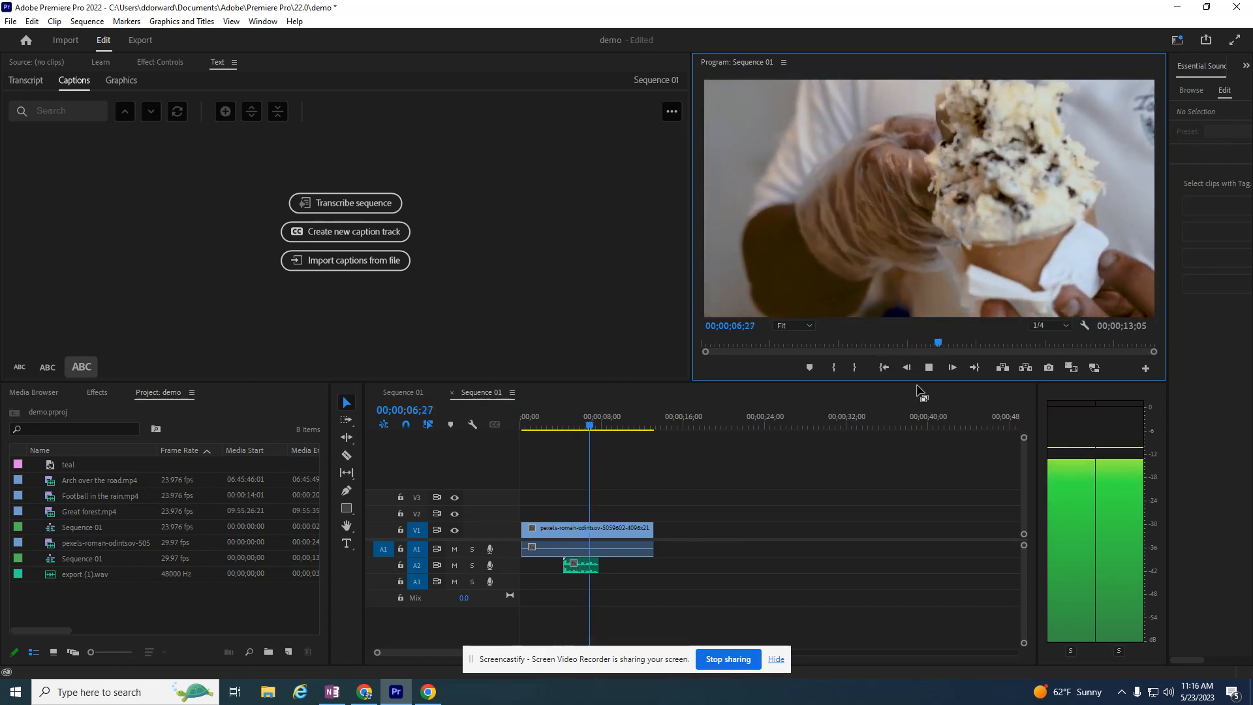
click(929, 369)
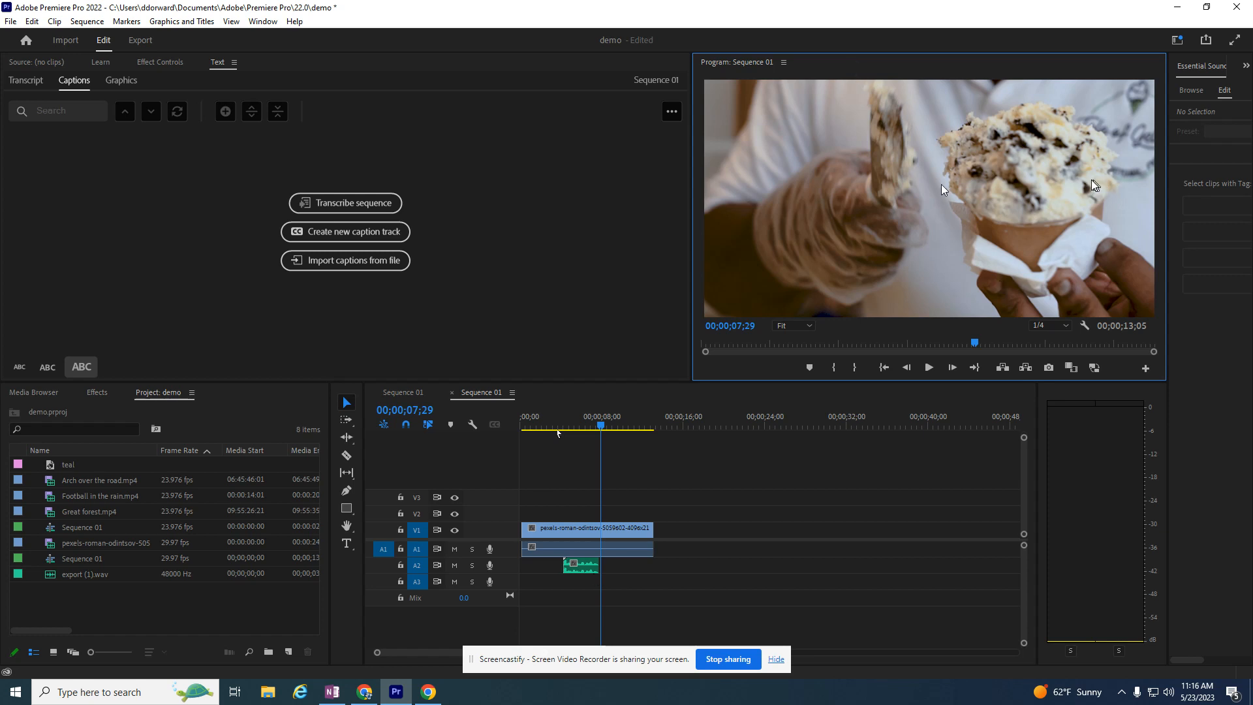
Switch to the Captions and Graphics workspace.
click(1177, 42)
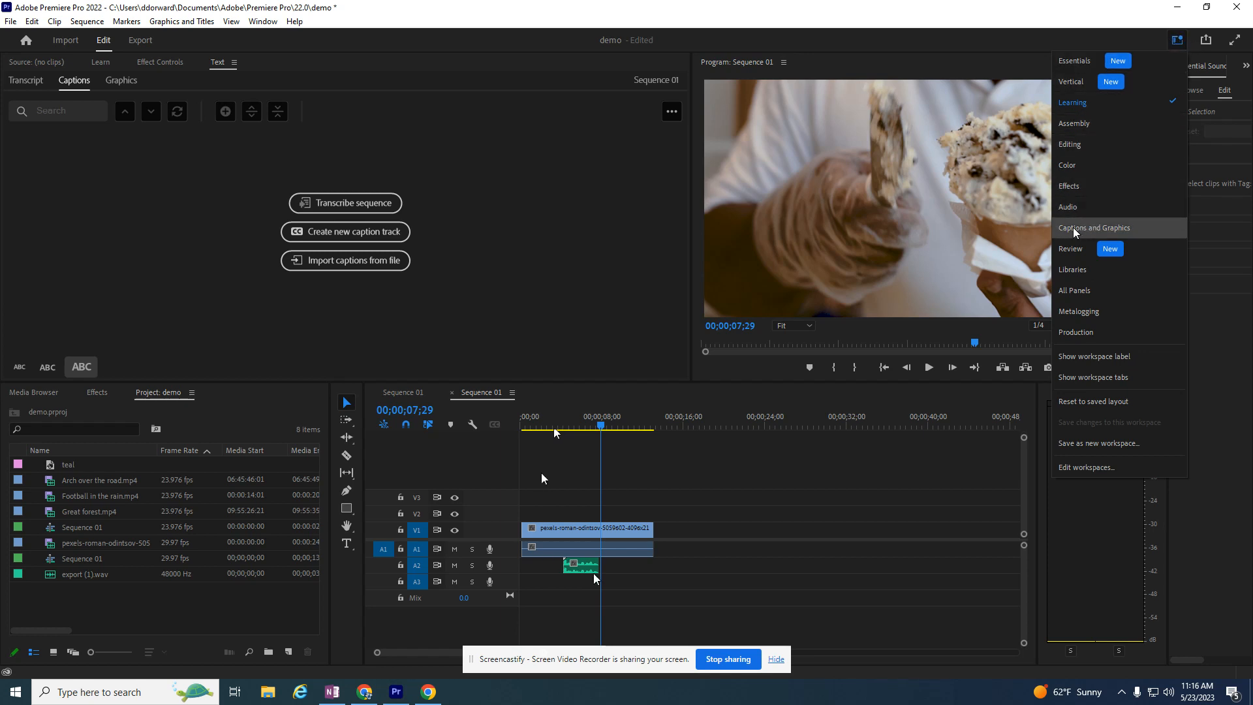
click(1114, 229)
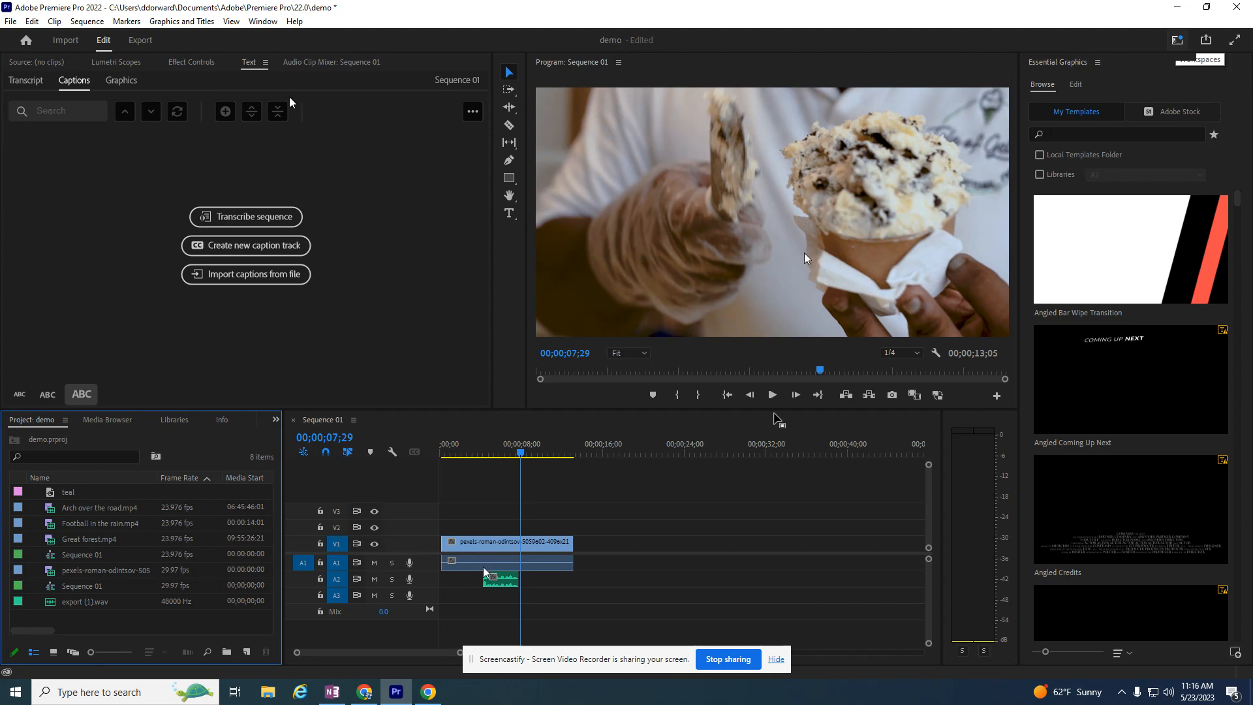
click(1177, 41)
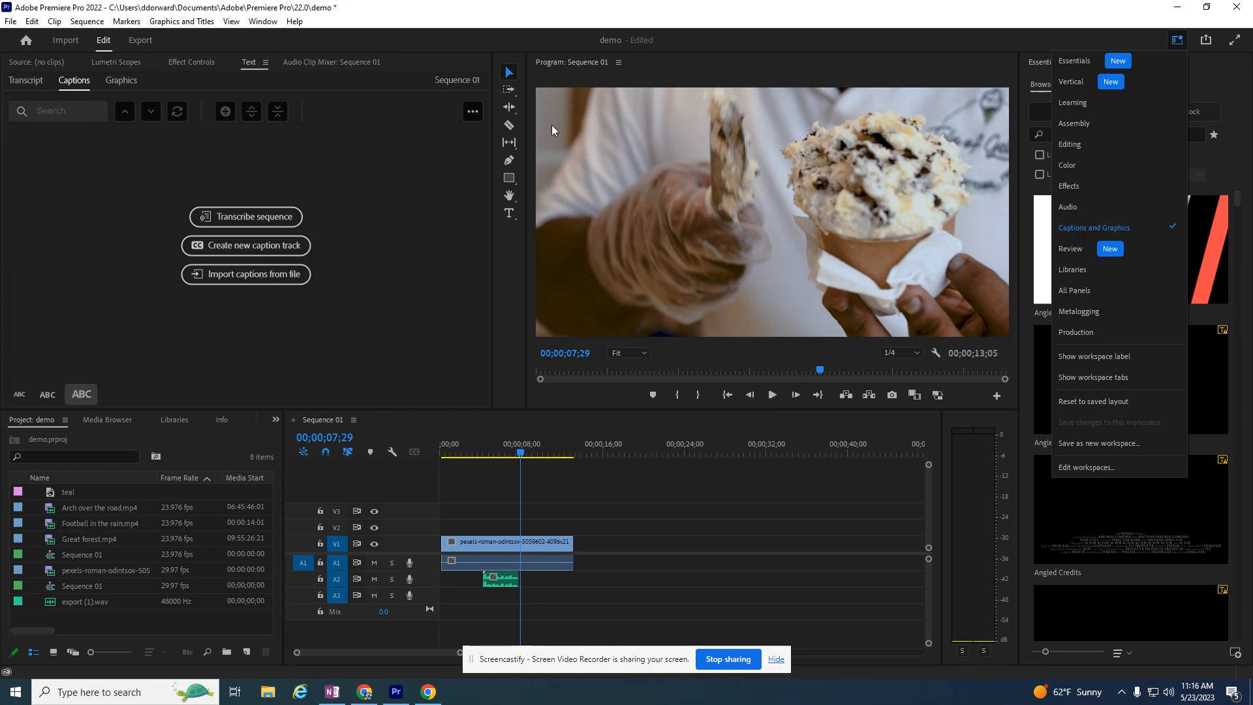
click(406, 149)
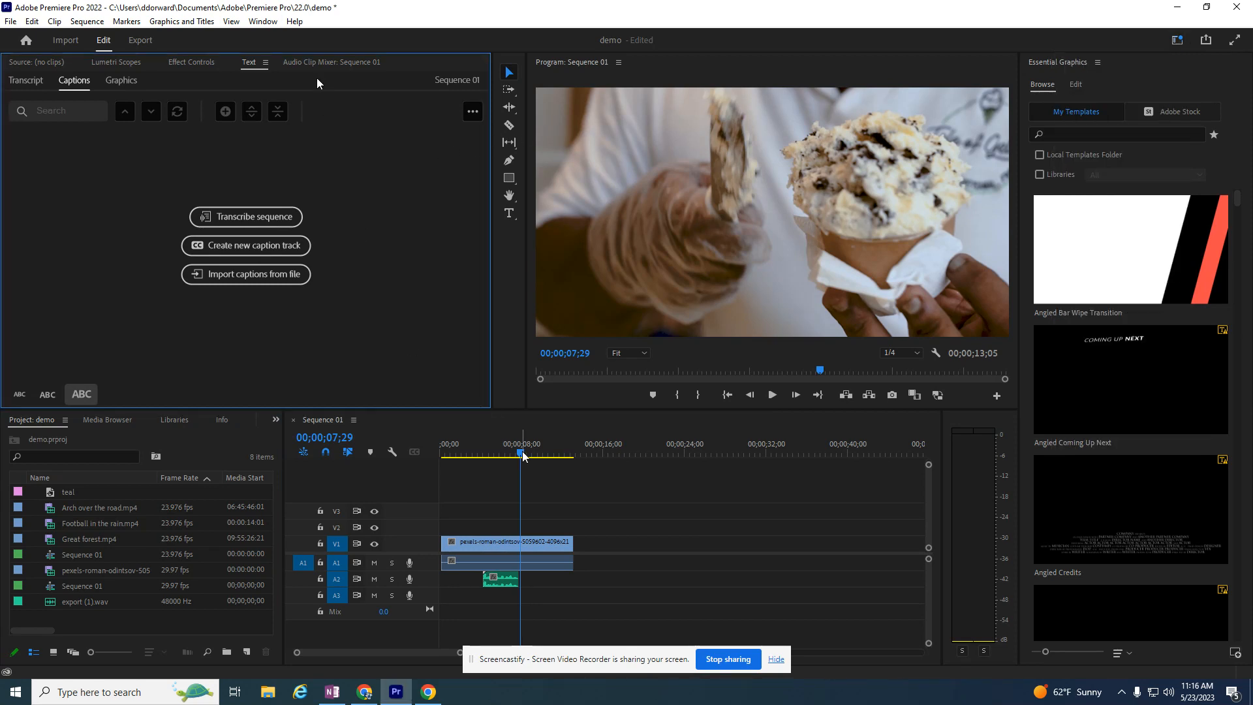
Place the playhead at 00;00;03;23, just before the voice-over, and transcribe the sequence in English from the Audio 2 track.
drag(521, 453, 478, 466)
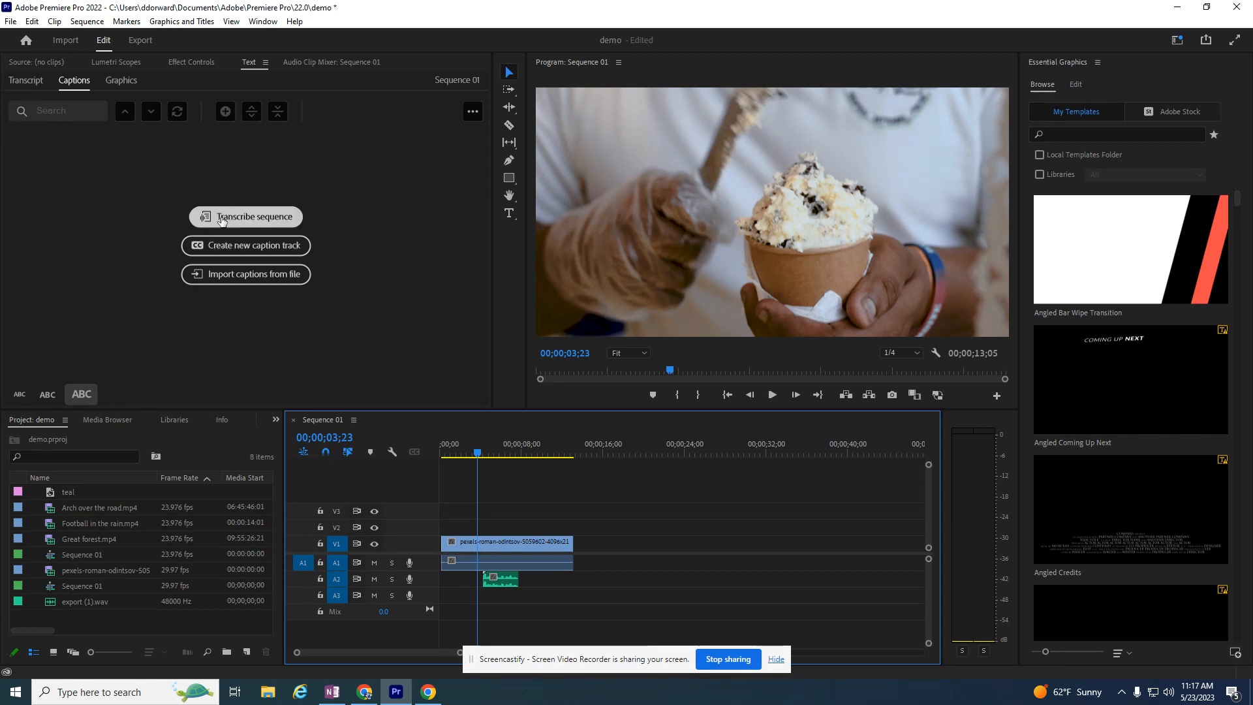
click(267, 220)
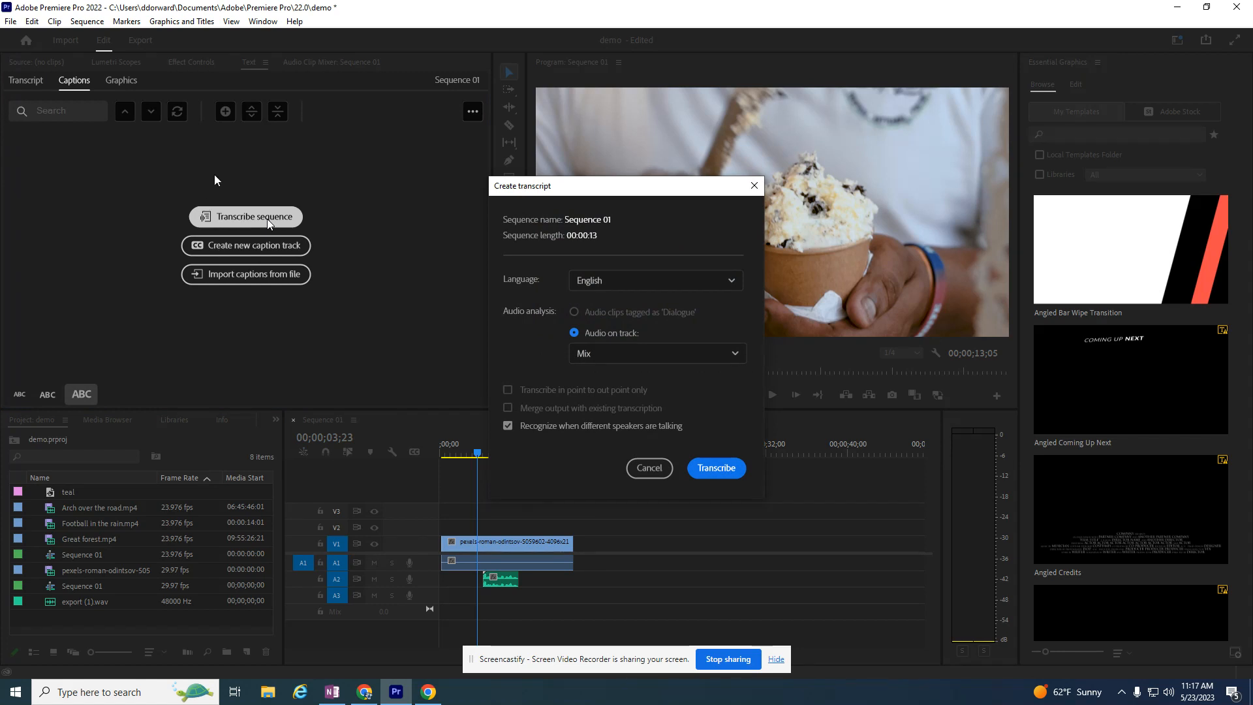
click(597, 284)
click(598, 284)
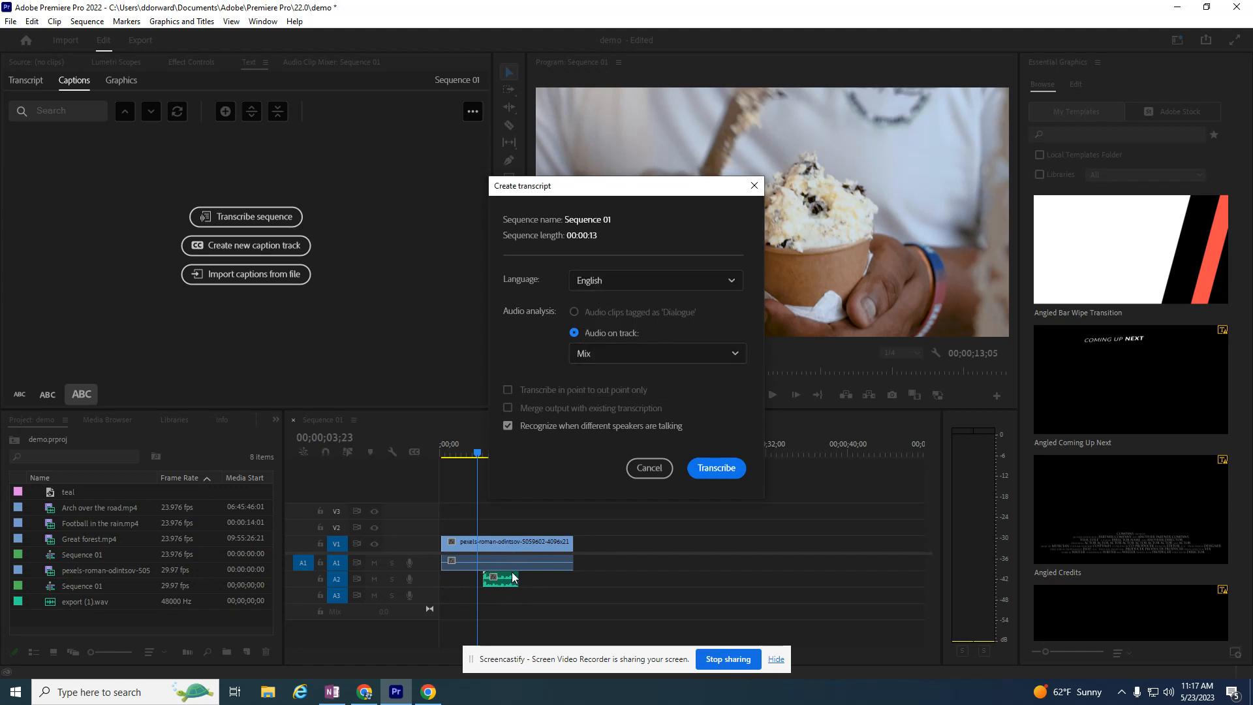
click(626, 360)
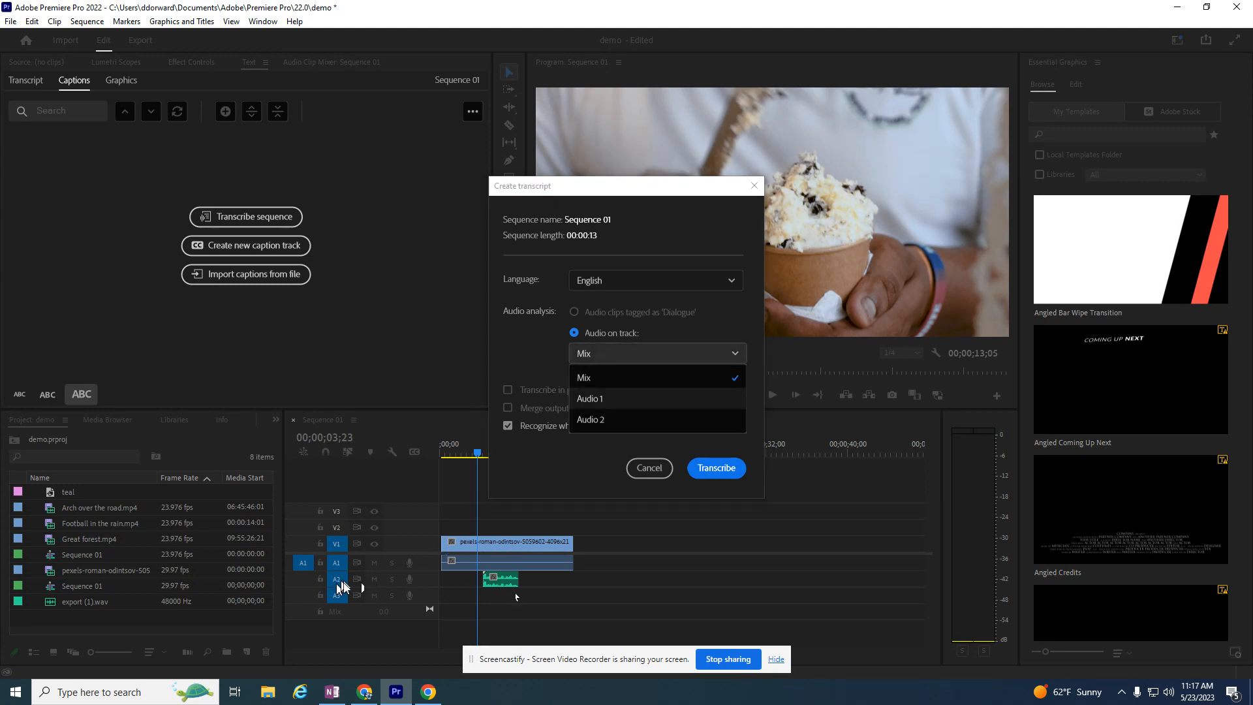
click(594, 420)
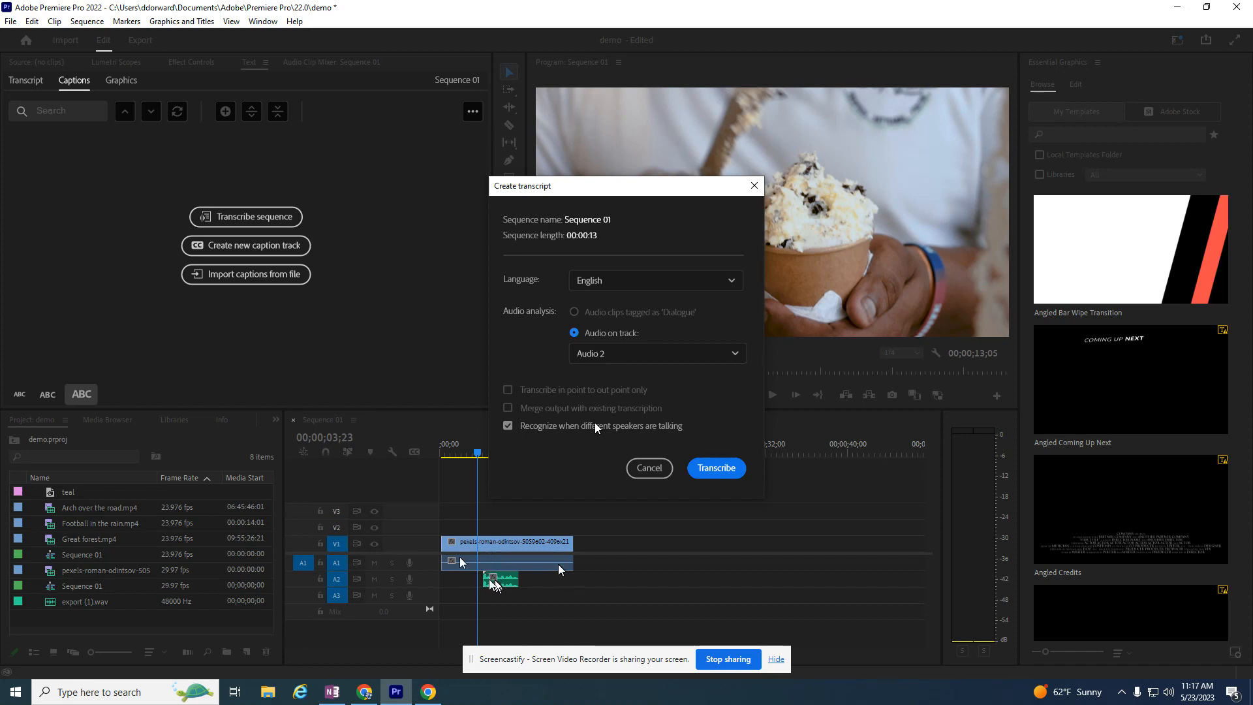
click(591, 353)
click(590, 353)
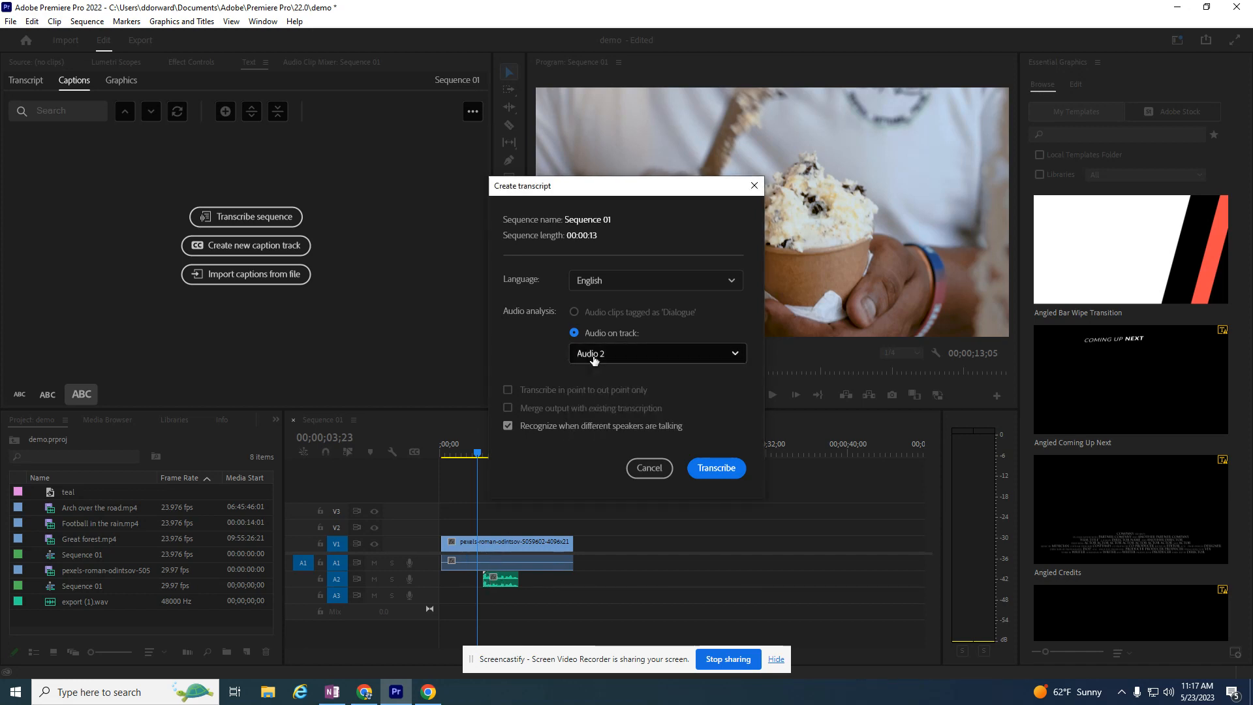
click(718, 468)
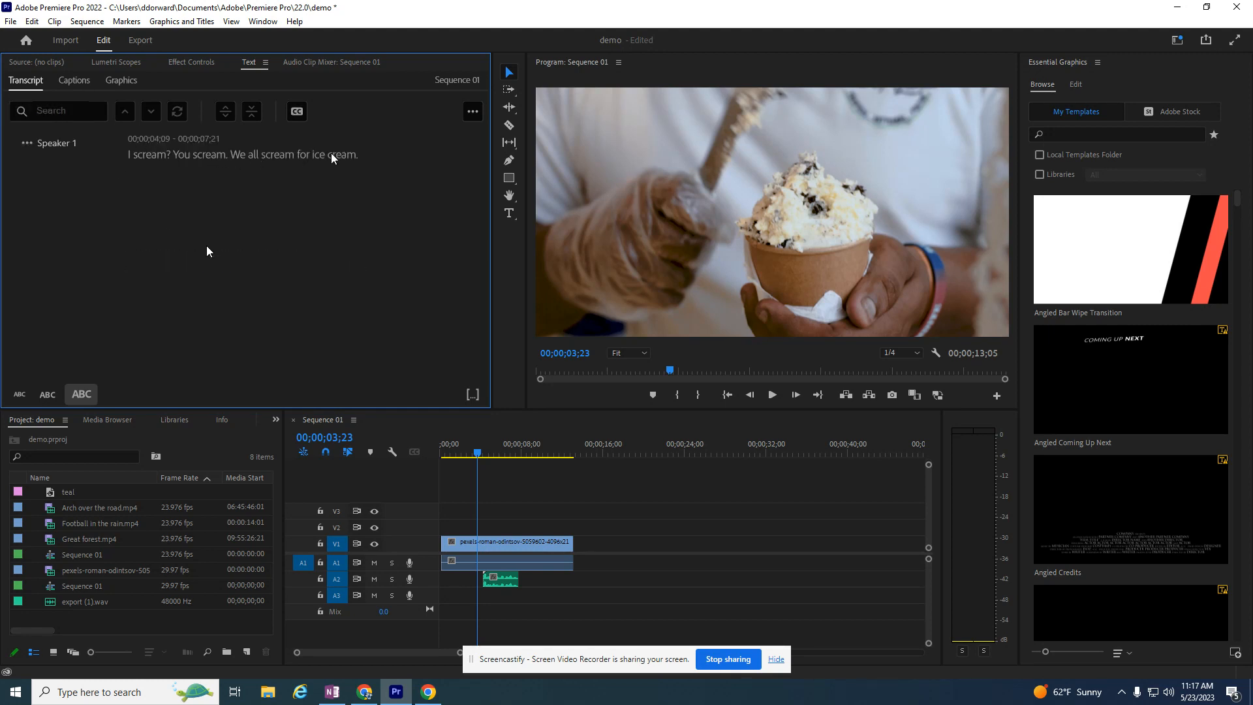
Correct the transcript's punctuation so it reads "I scream! You scream! We all scream for ice cream.".
double_click(171, 156)
click(178, 156)
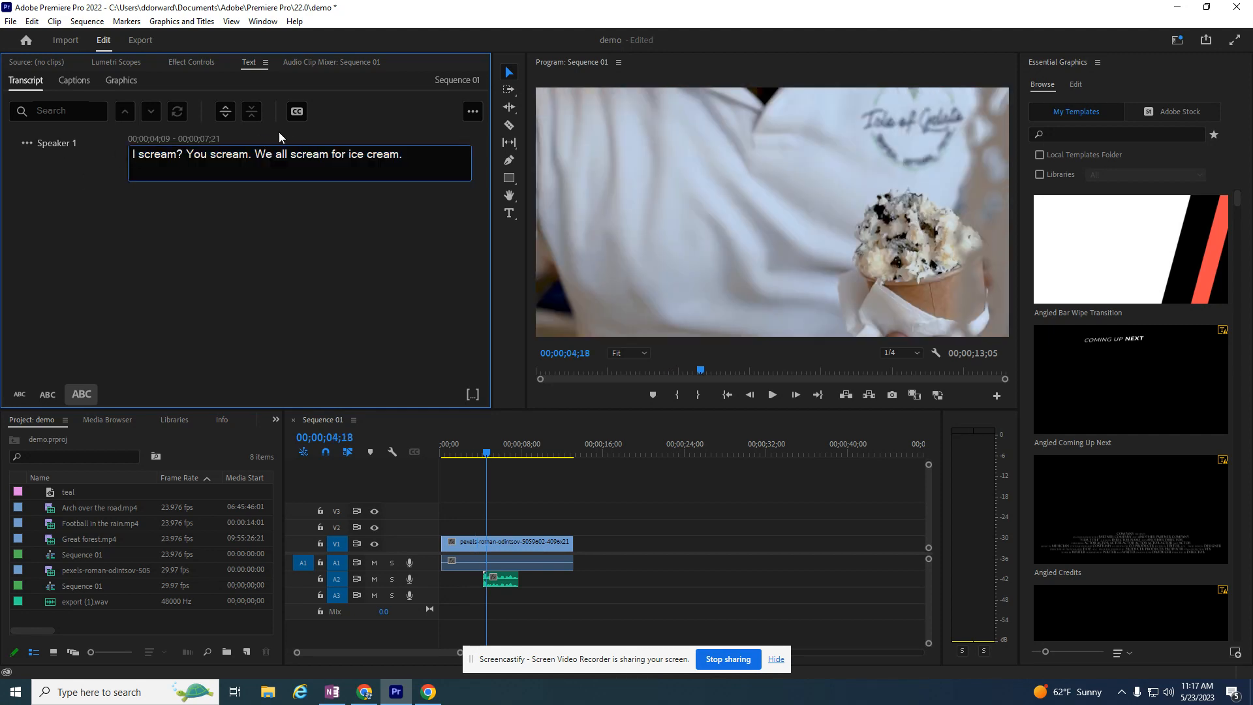
key(BackSpace)
text(!)
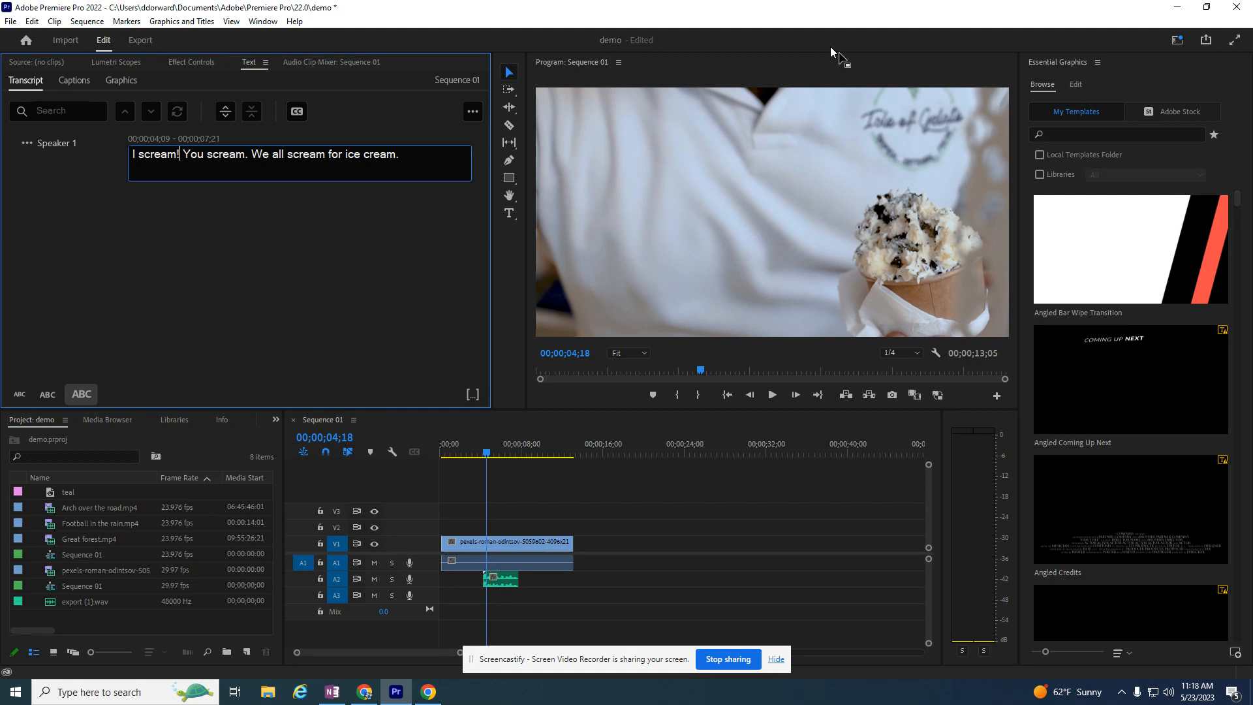
click(245, 160)
key(BackSpace)
text(!)
click(196, 218)
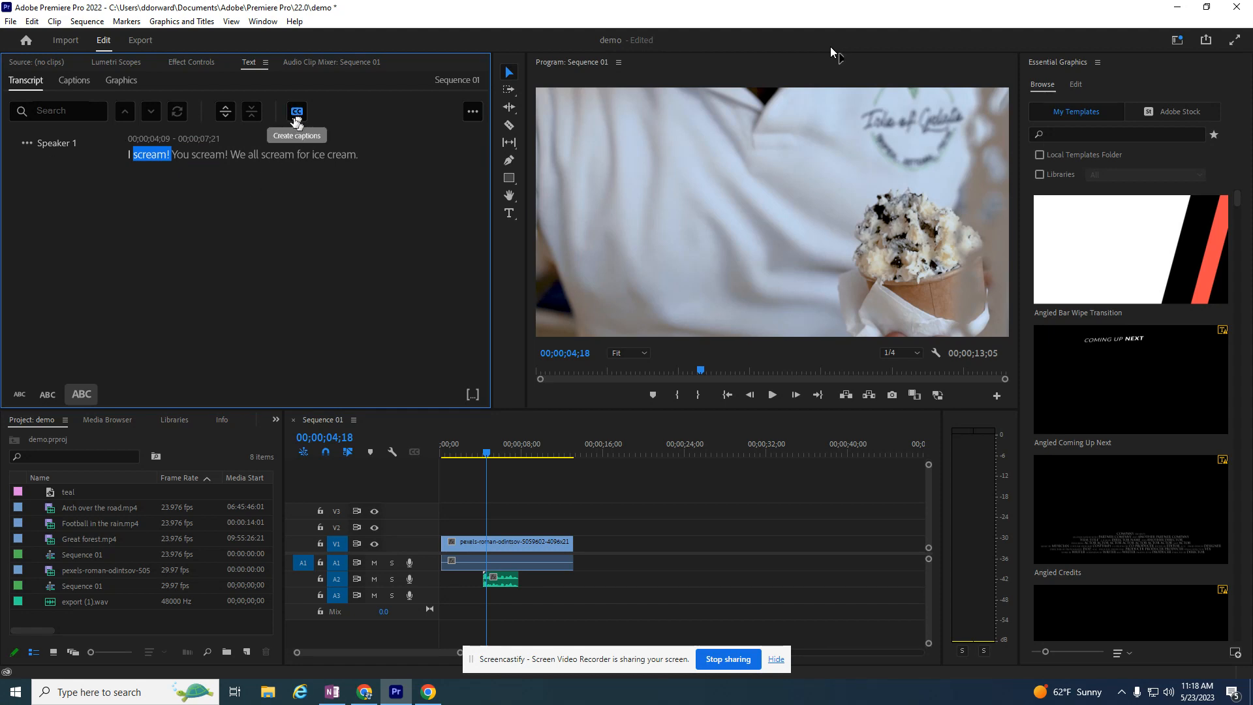
Create captions from the sequence transcript with the Subtitle default preset, Subtitle format, no style and single lines.
click(296, 114)
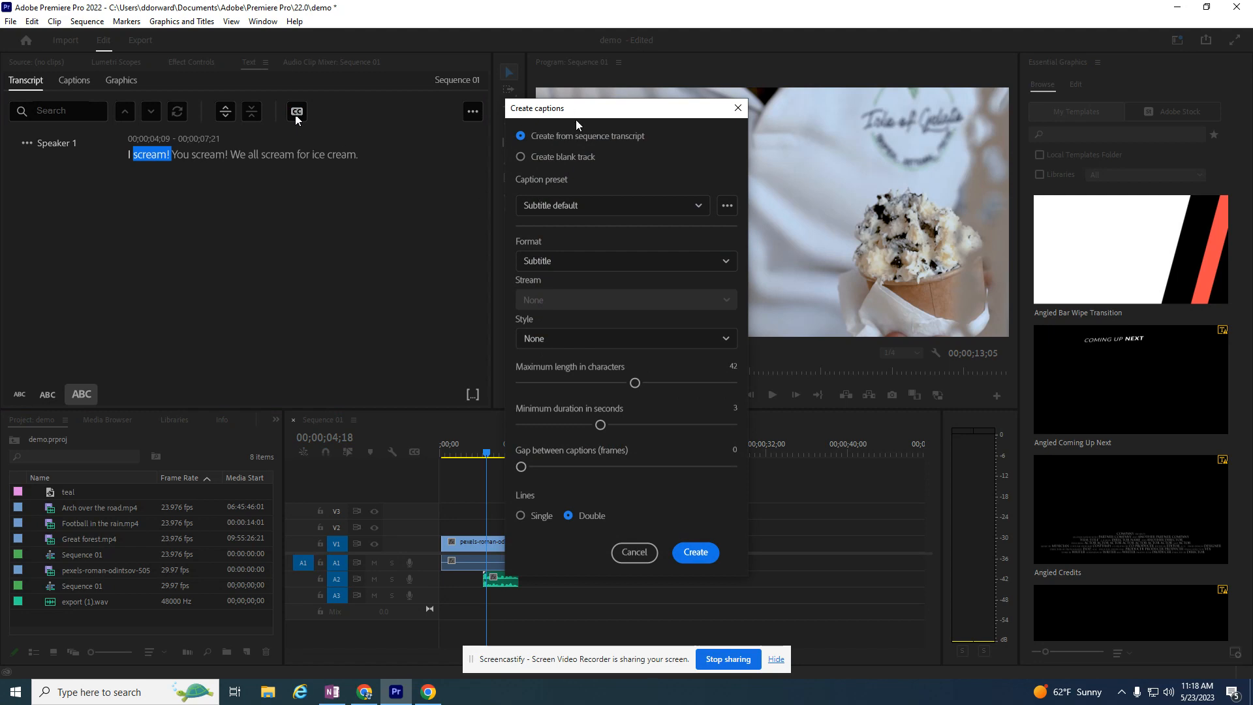
click(554, 207)
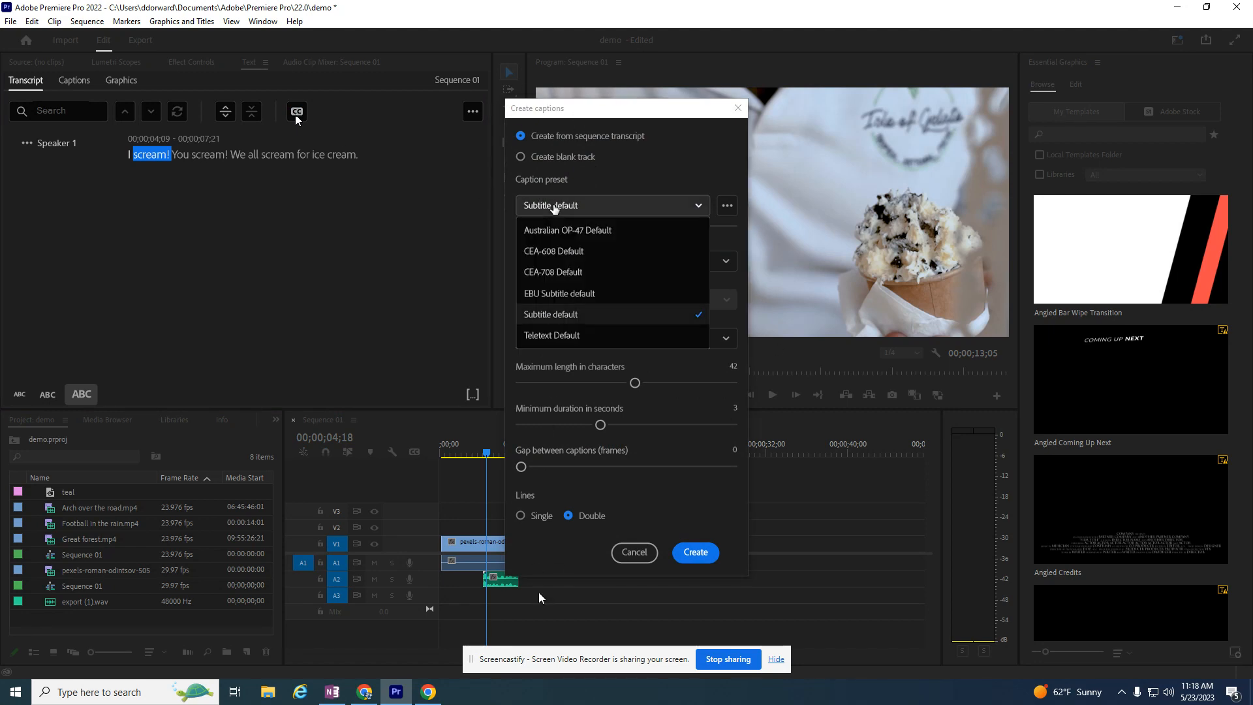
click(565, 317)
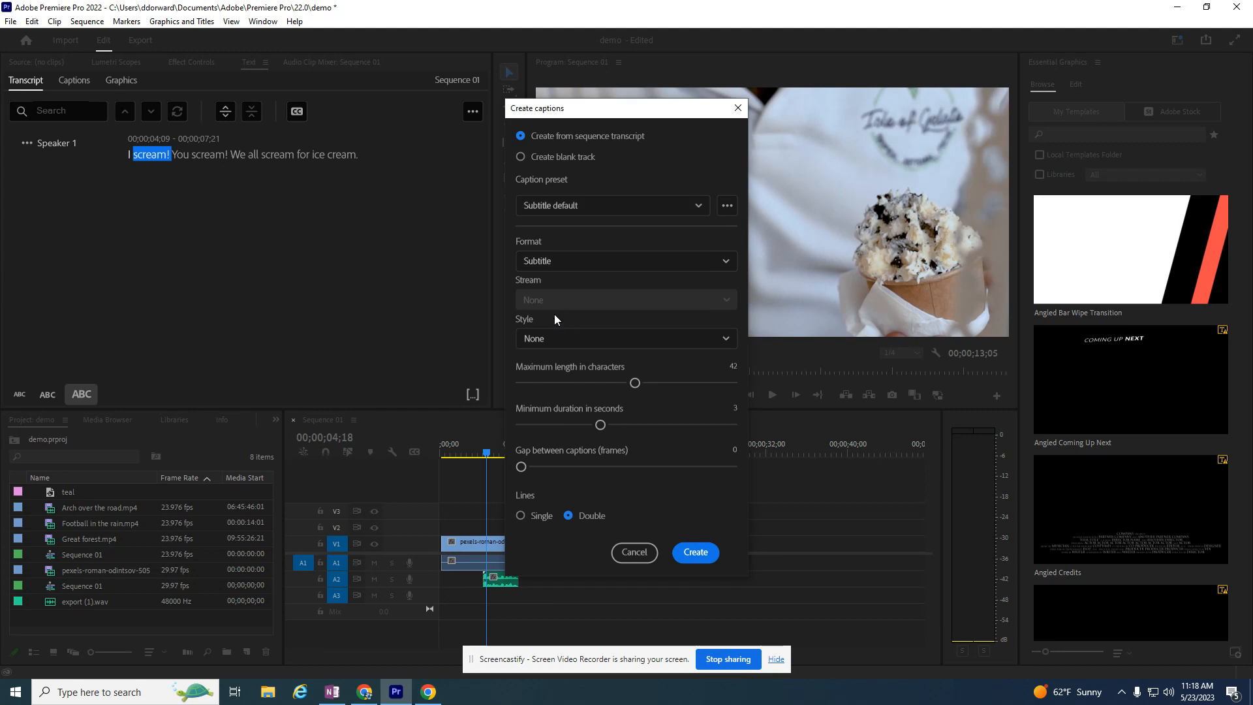
click(552, 262)
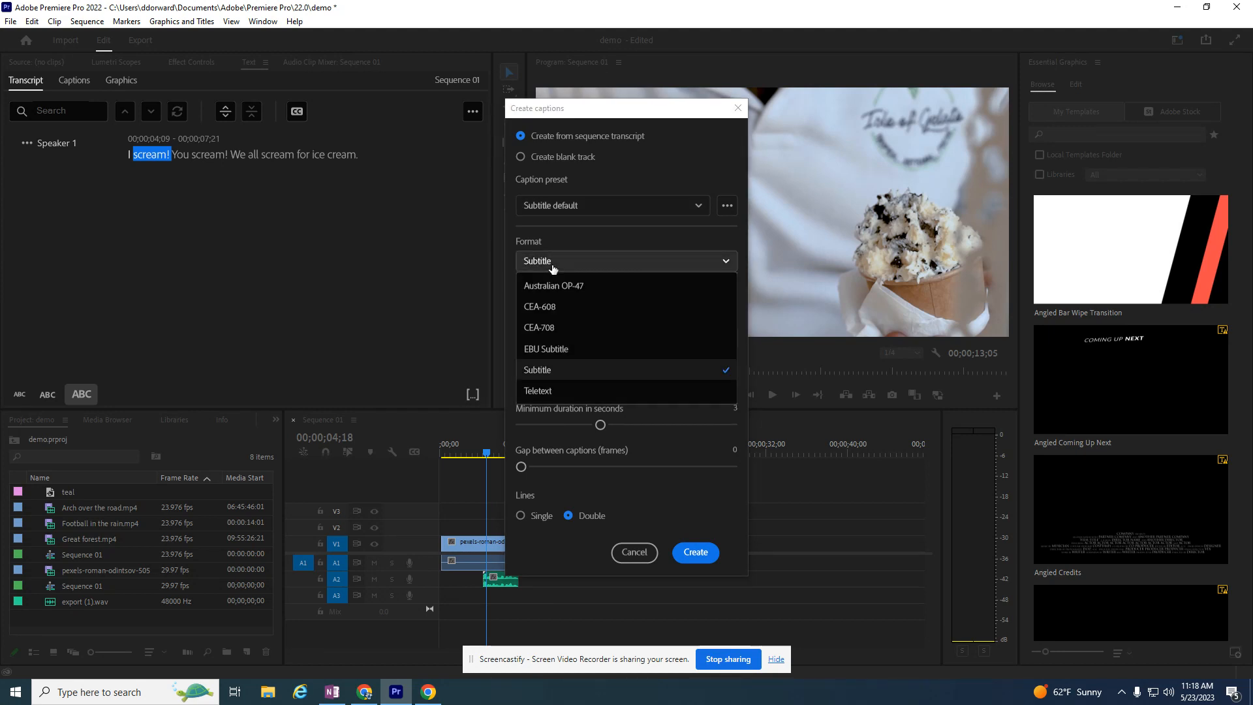
click(552, 266)
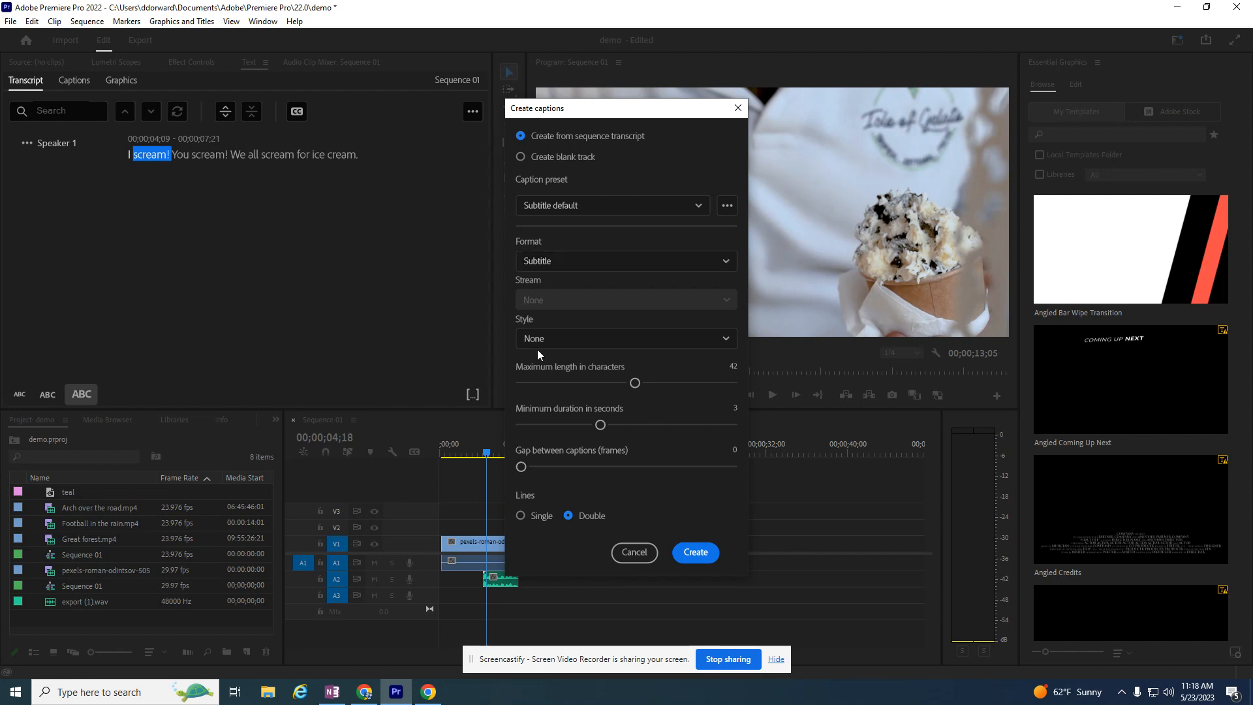
click(561, 339)
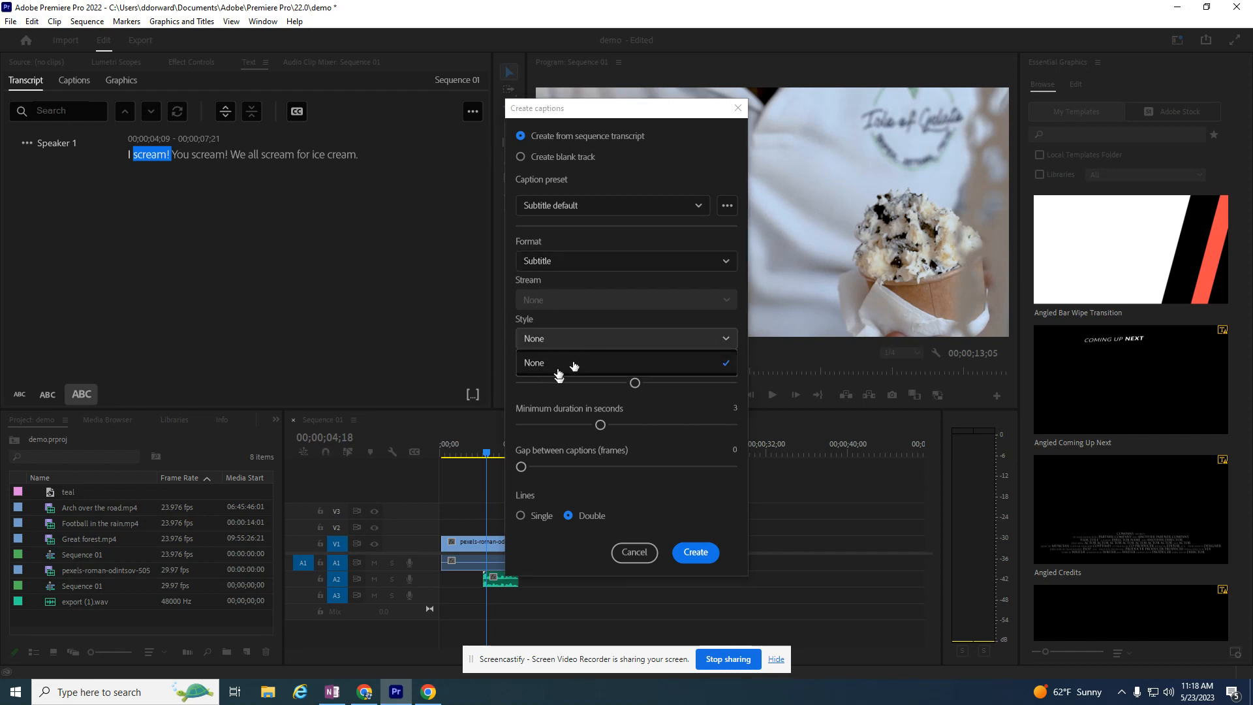
click(565, 343)
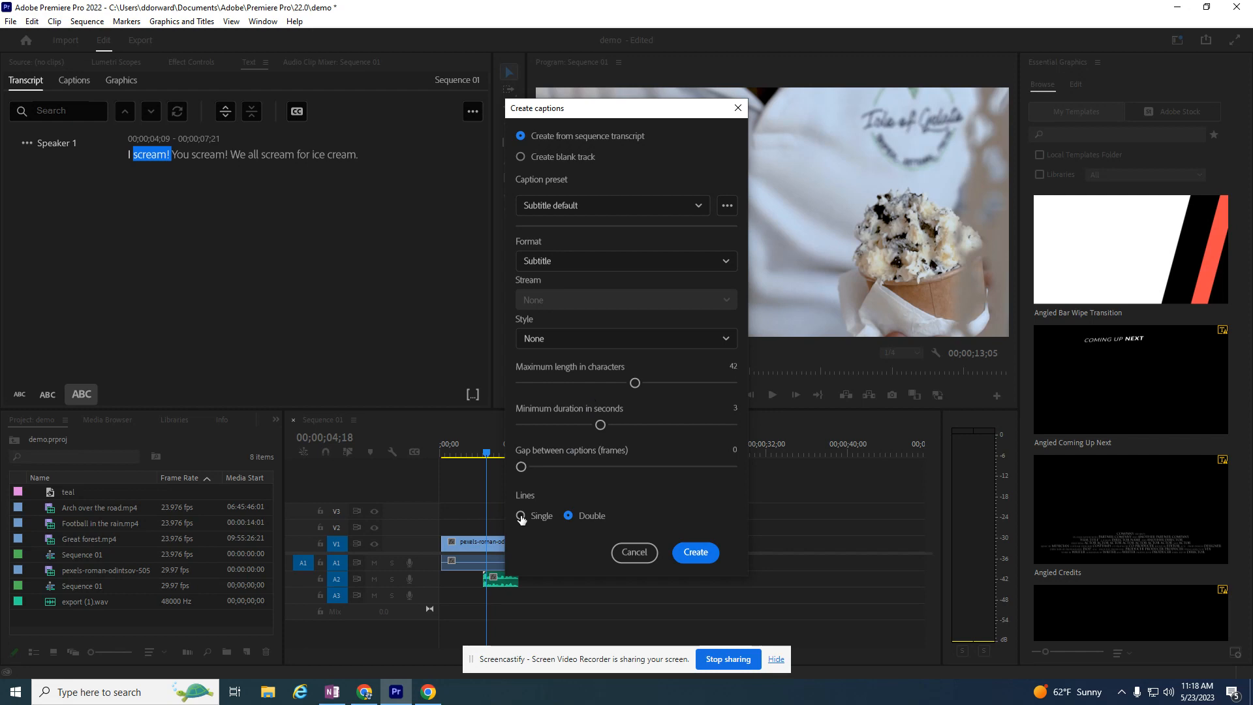
click(520, 516)
click(675, 556)
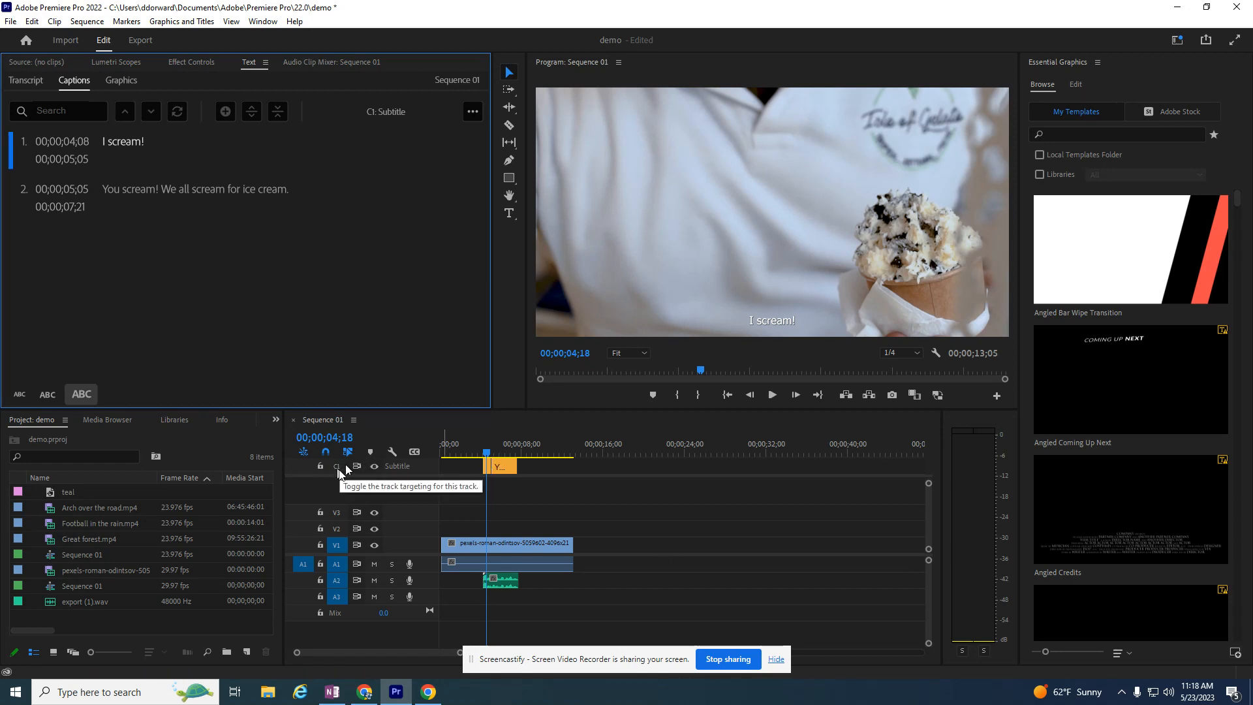
Shift the second caption slightly later on the subtitle track so it starts at 00;00;05;09, and clear the selection.
click(488, 466)
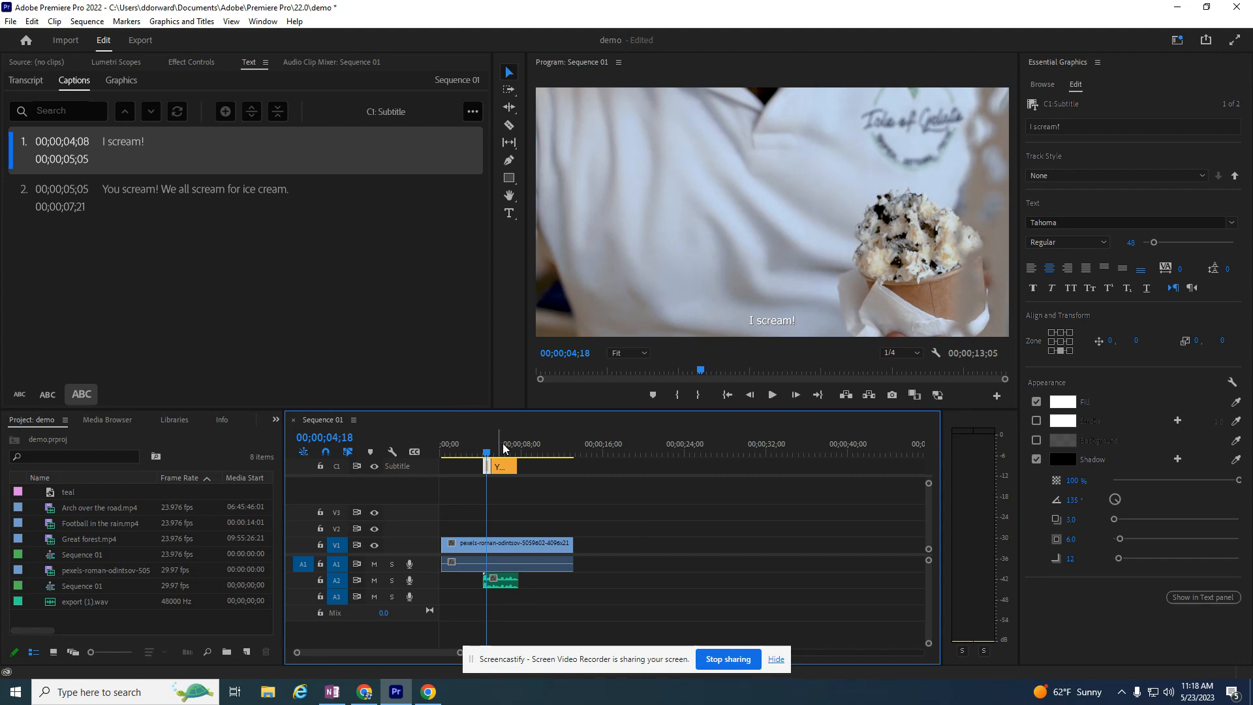
drag(500, 467, 501, 467)
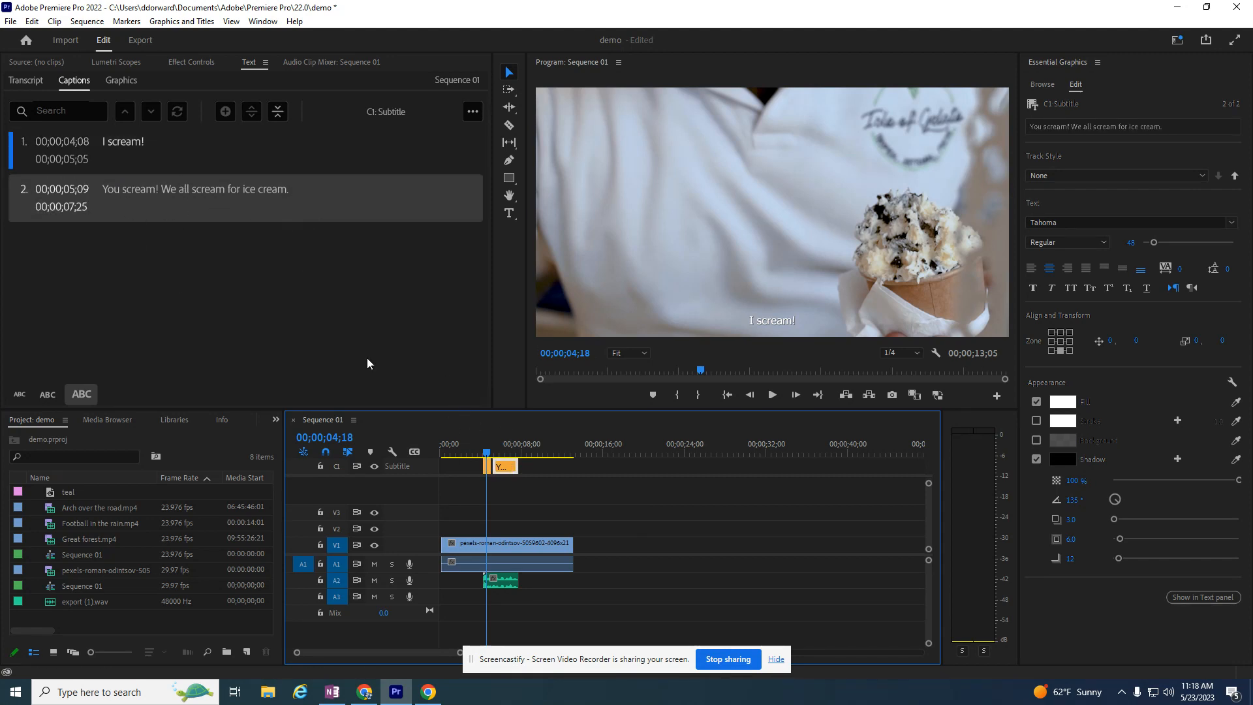
click(468, 469)
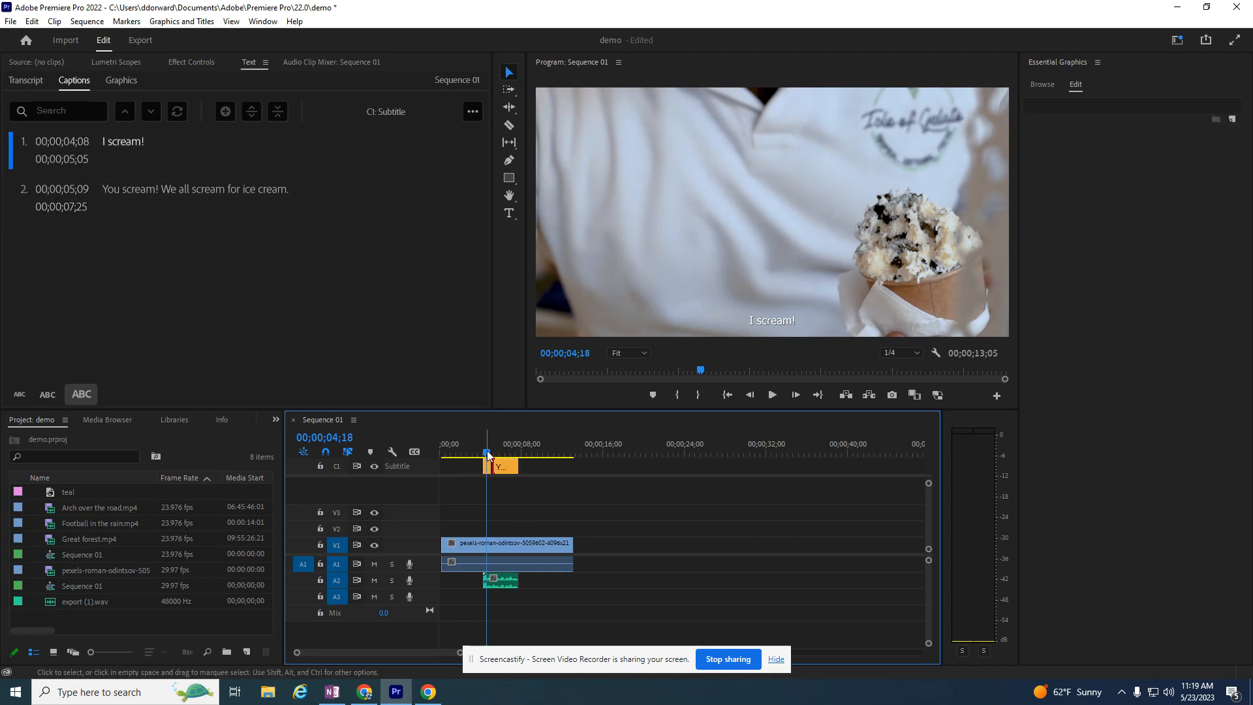
Play the sequence from 00;00;03;27 through both captions to check their timing against the voice-over.
mouse_move(486, 453)
mouse_down()
mouse_move(513, 455)
mouse_move(479, 455)
mouse_up()
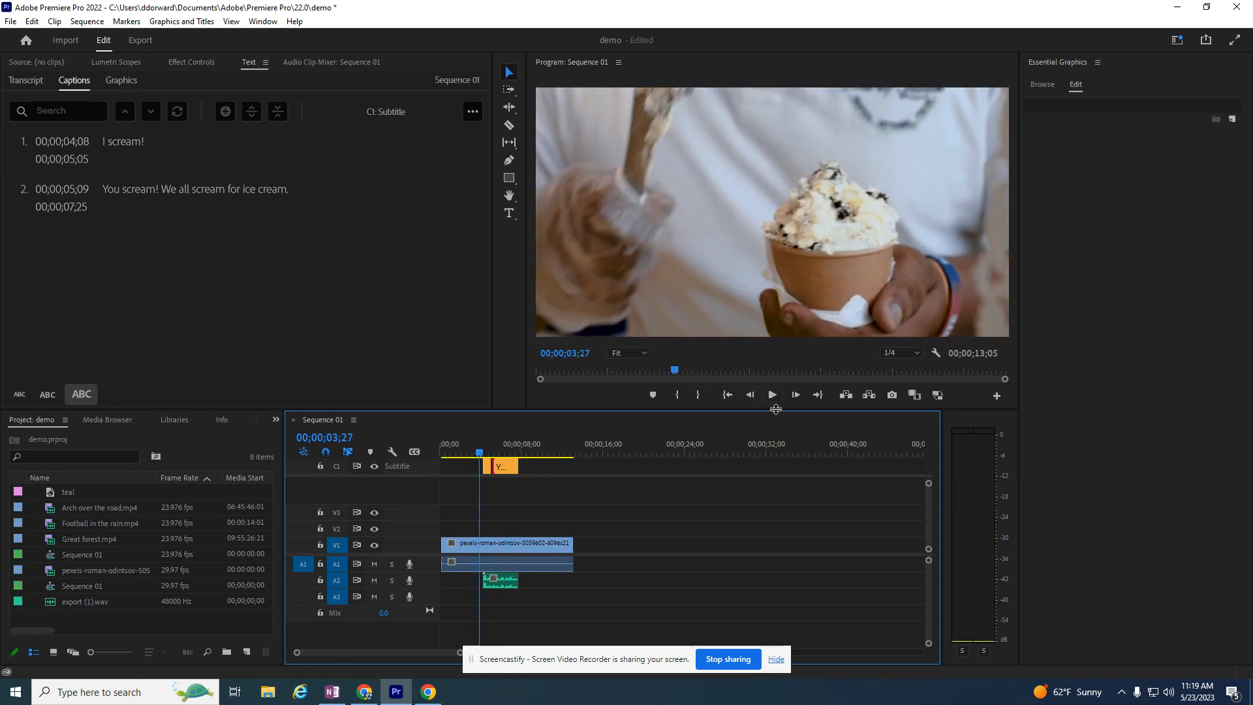
click(775, 395)
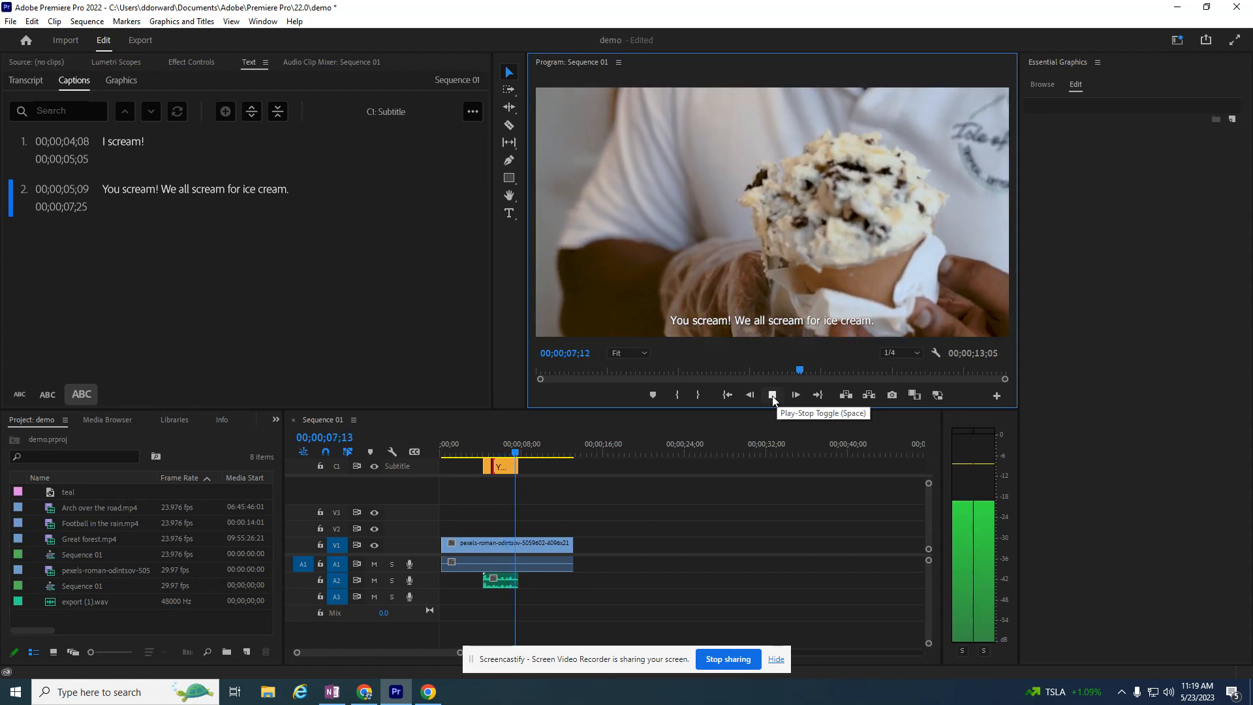
click(773, 395)
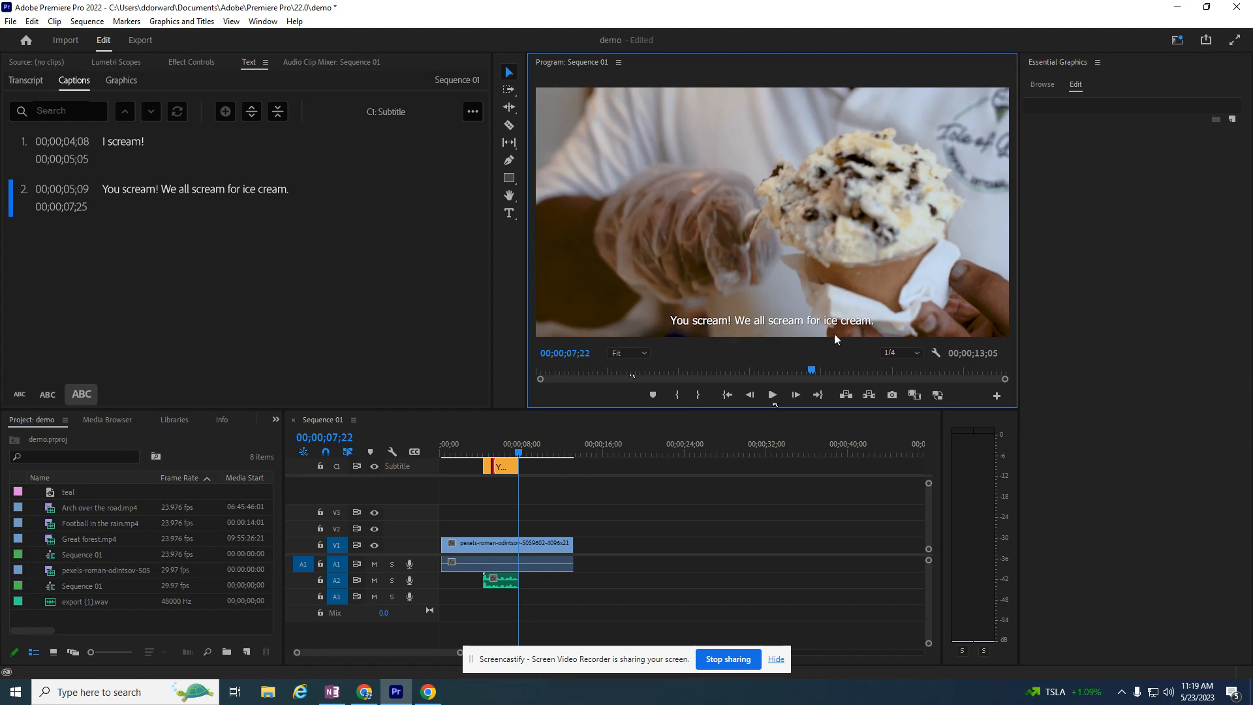
Change the font of the first caption, "I scream!", to Verdana.
click(488, 468)
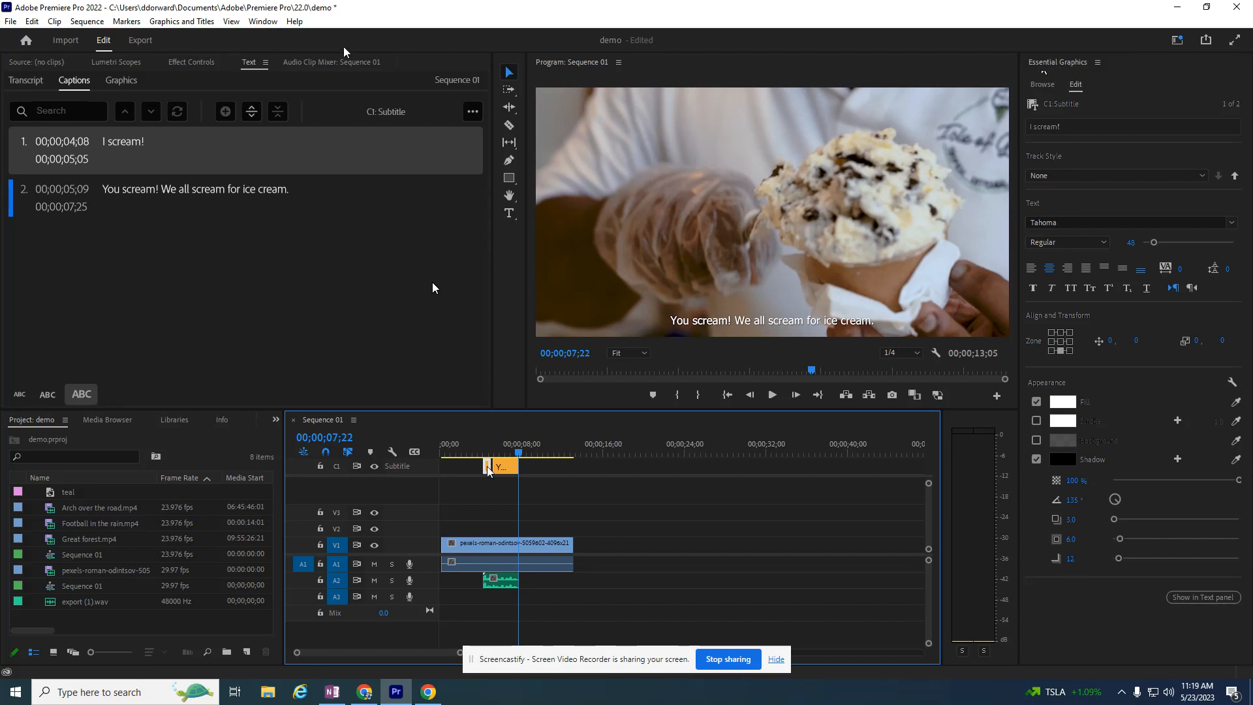
click(263, 21)
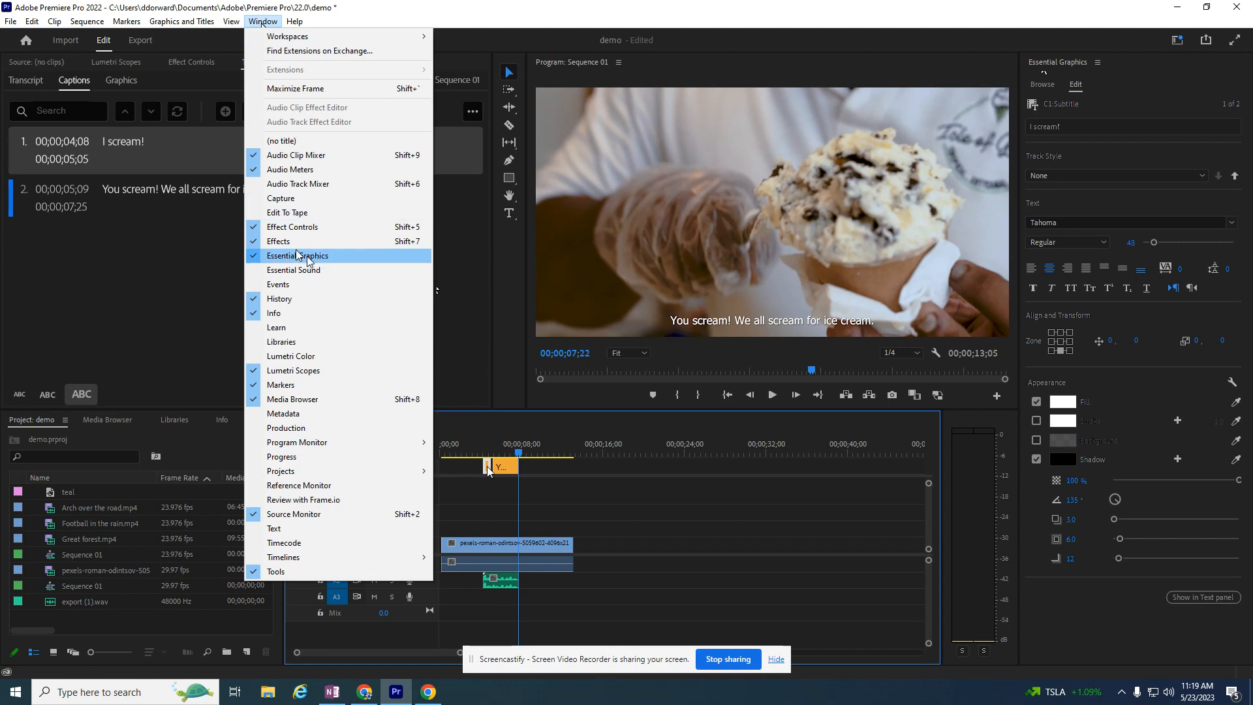
click(1135, 104)
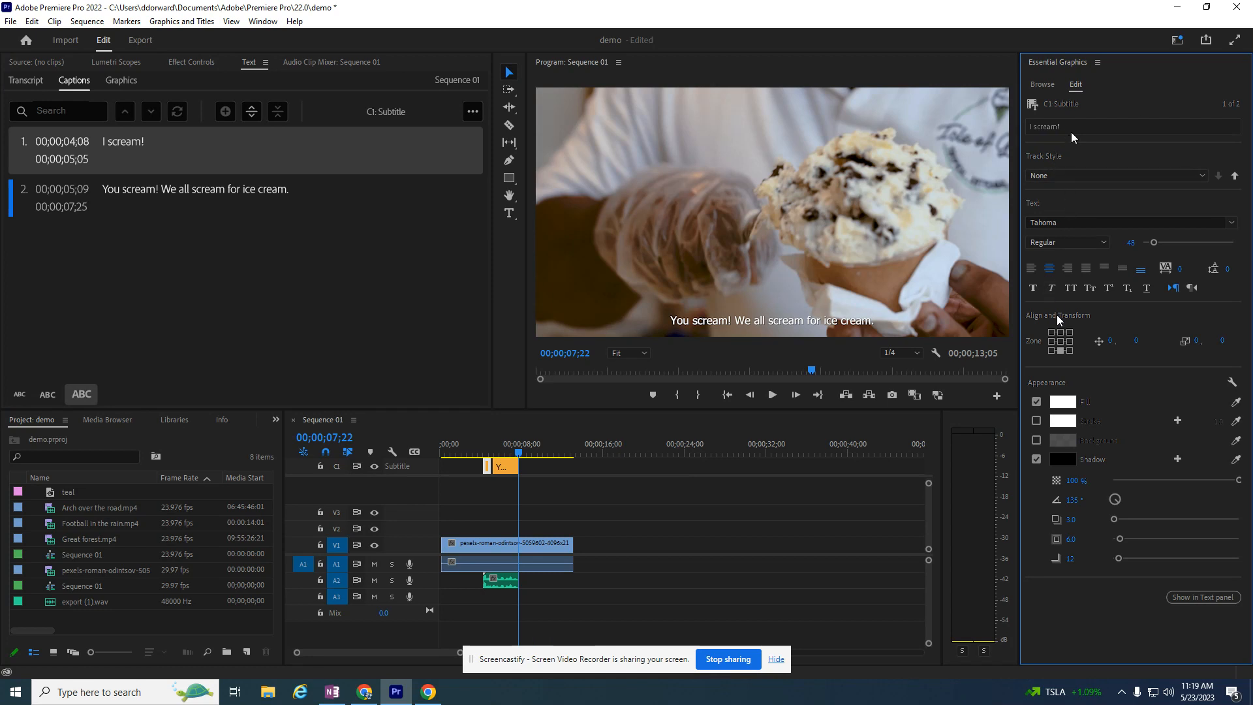
click(1078, 223)
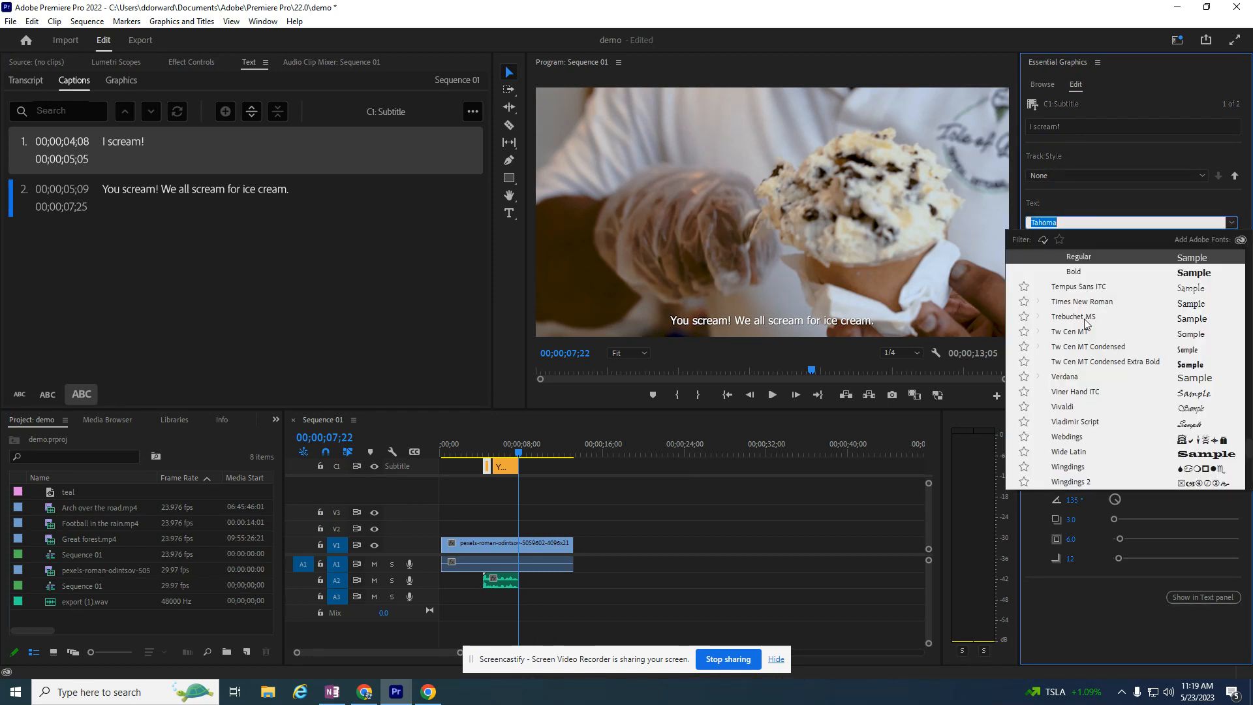
click(1080, 377)
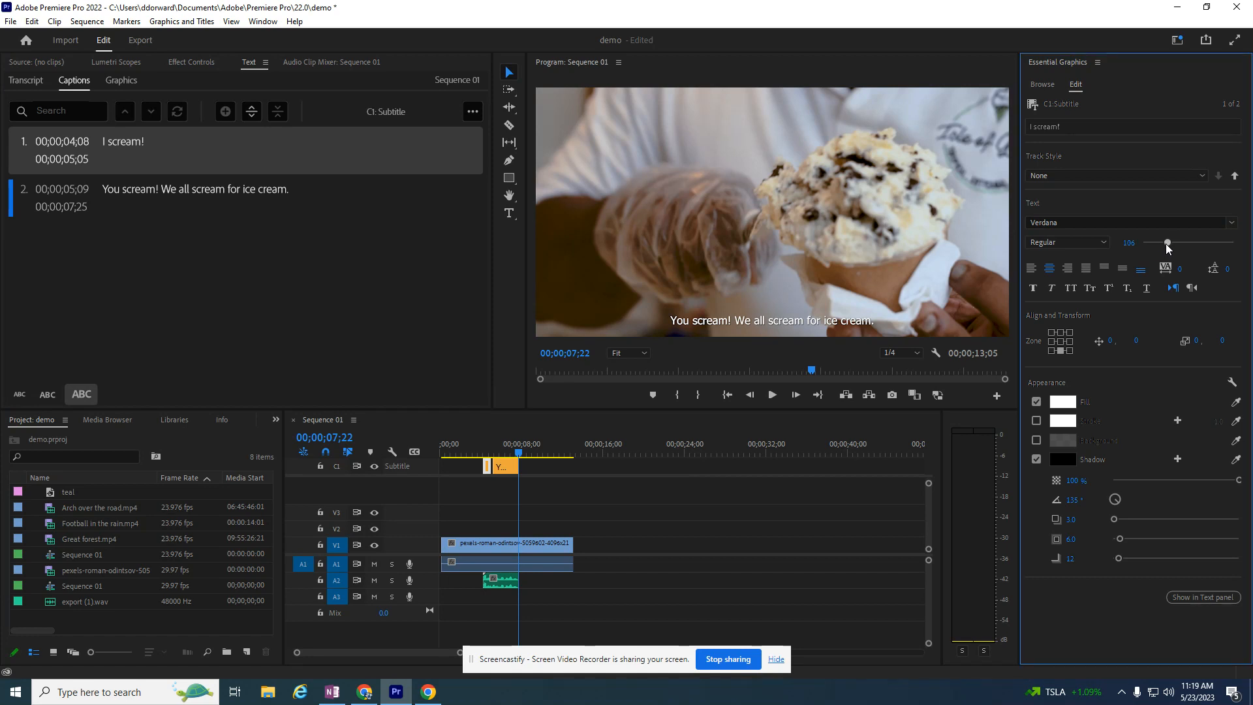
Raise the first caption, "I scream!", to mid-frame by setting its vertical position to about -790.
drag(518, 451, 488, 455)
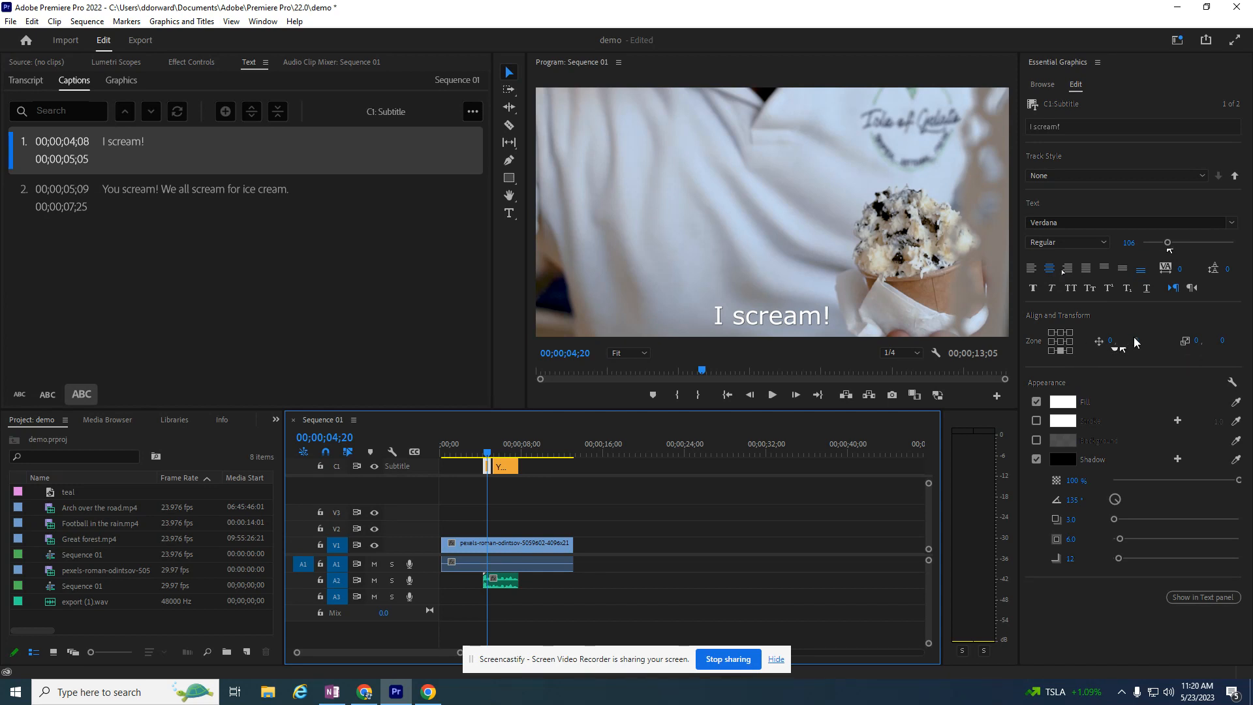
drag(1115, 342, 881, 509)
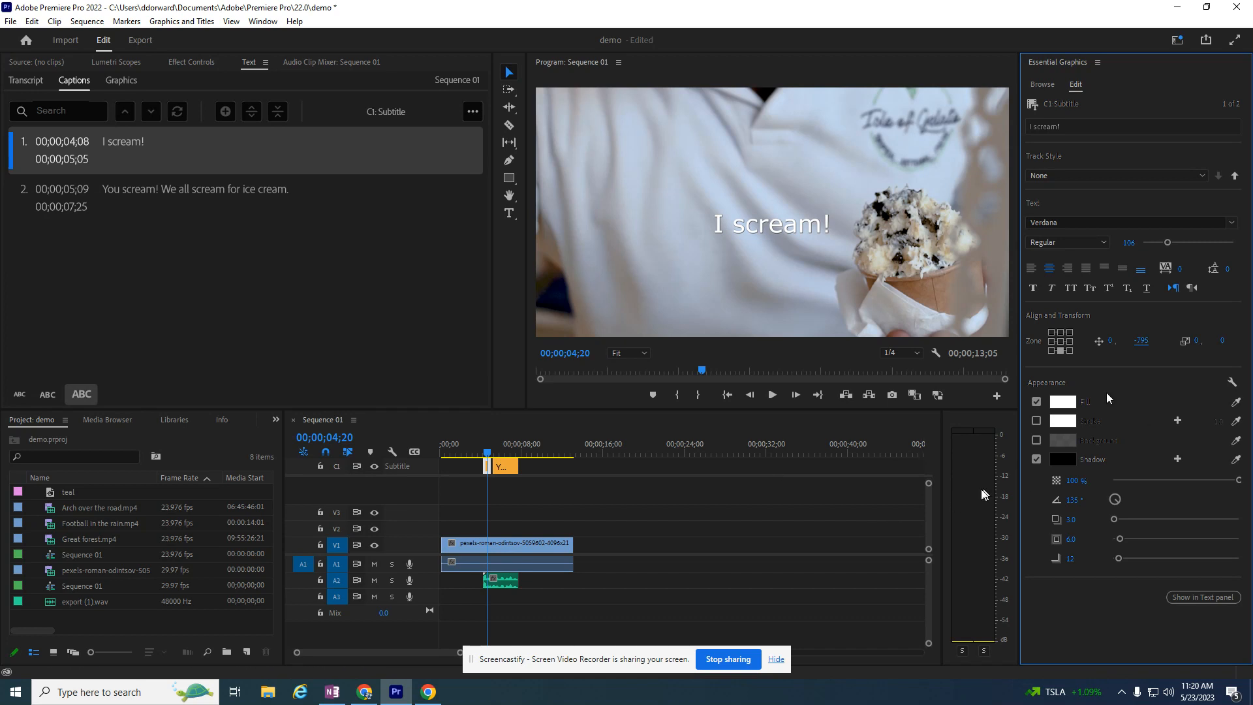
Set the fill colour of the "I scream!" caption to red, B81D1D.
click(1073, 404)
click(608, 387)
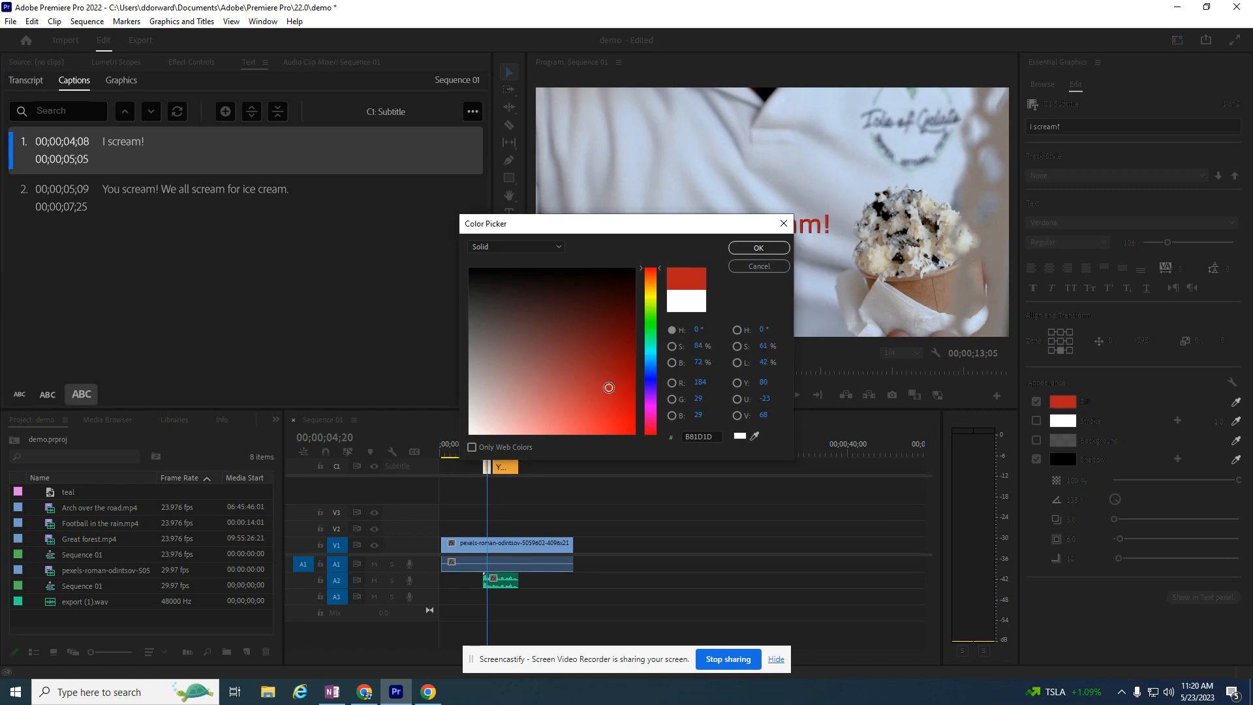
click(742, 250)
Change the fill colour of the "I scream!" caption to a pinkish off-white, EFDEDE.
click(1071, 405)
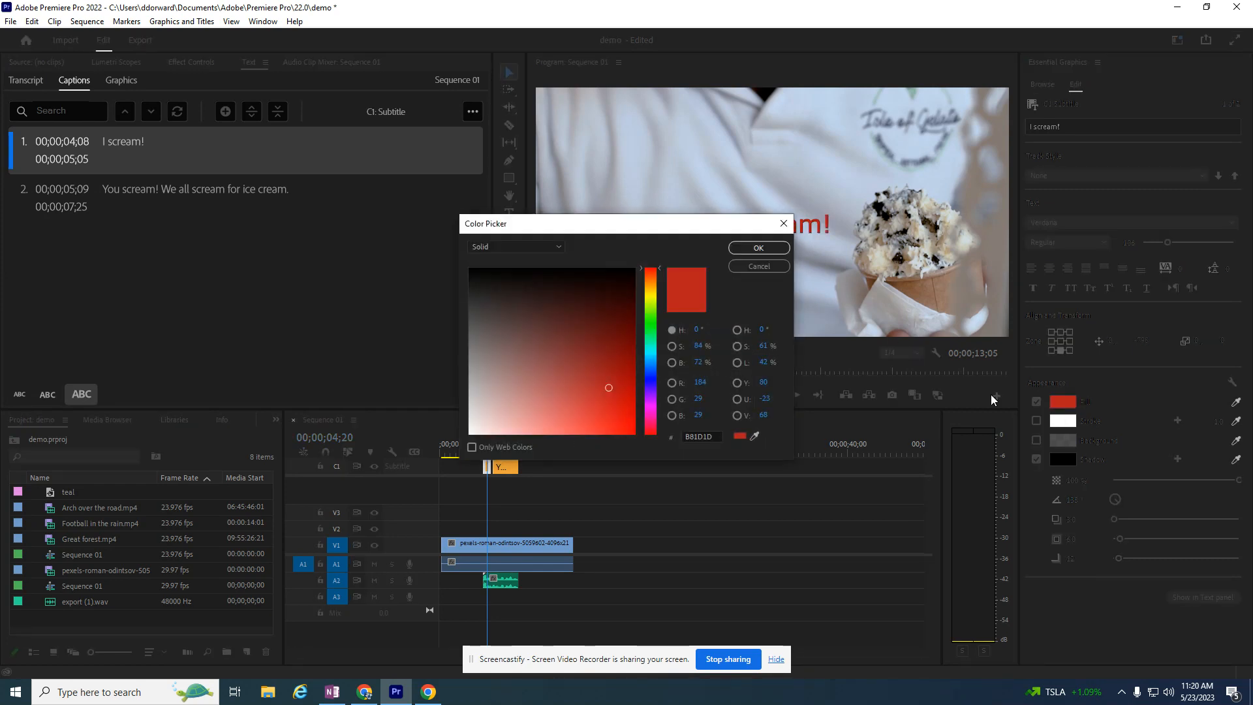
click(484, 420)
click(759, 248)
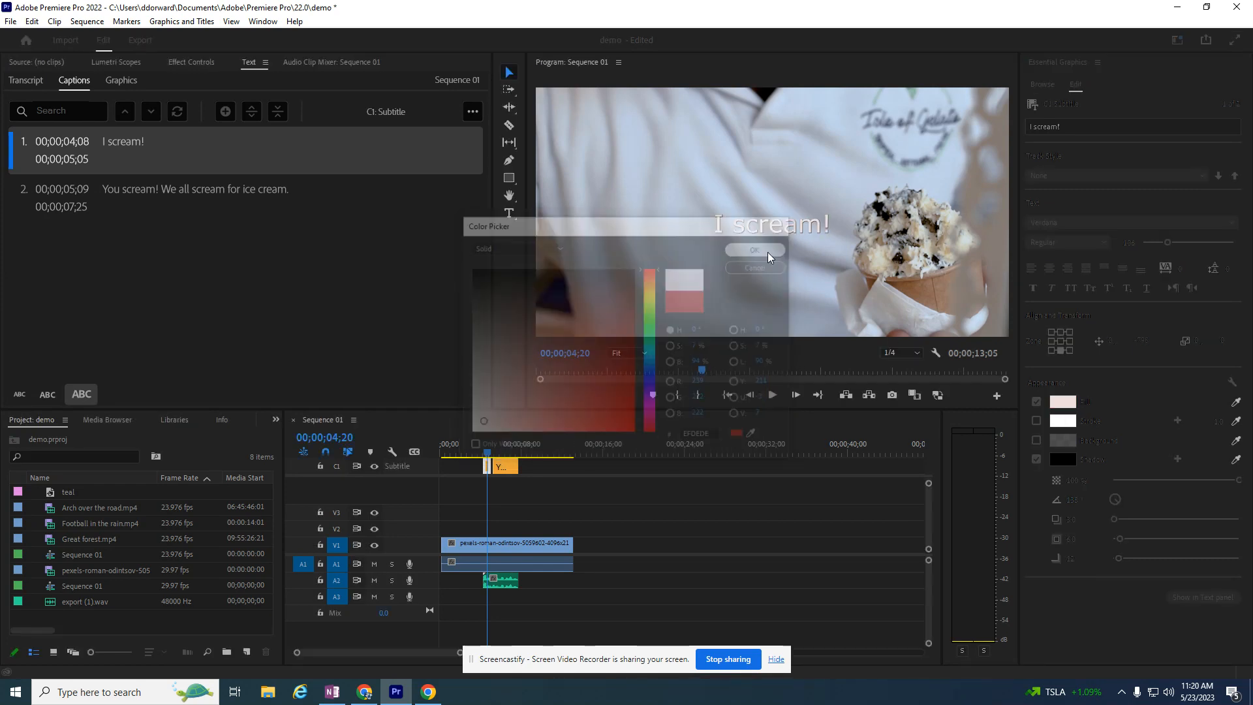
Add a second shadow to the "I scream!" caption and set the original black shadow's distance to about 24.7.
click(1063, 459)
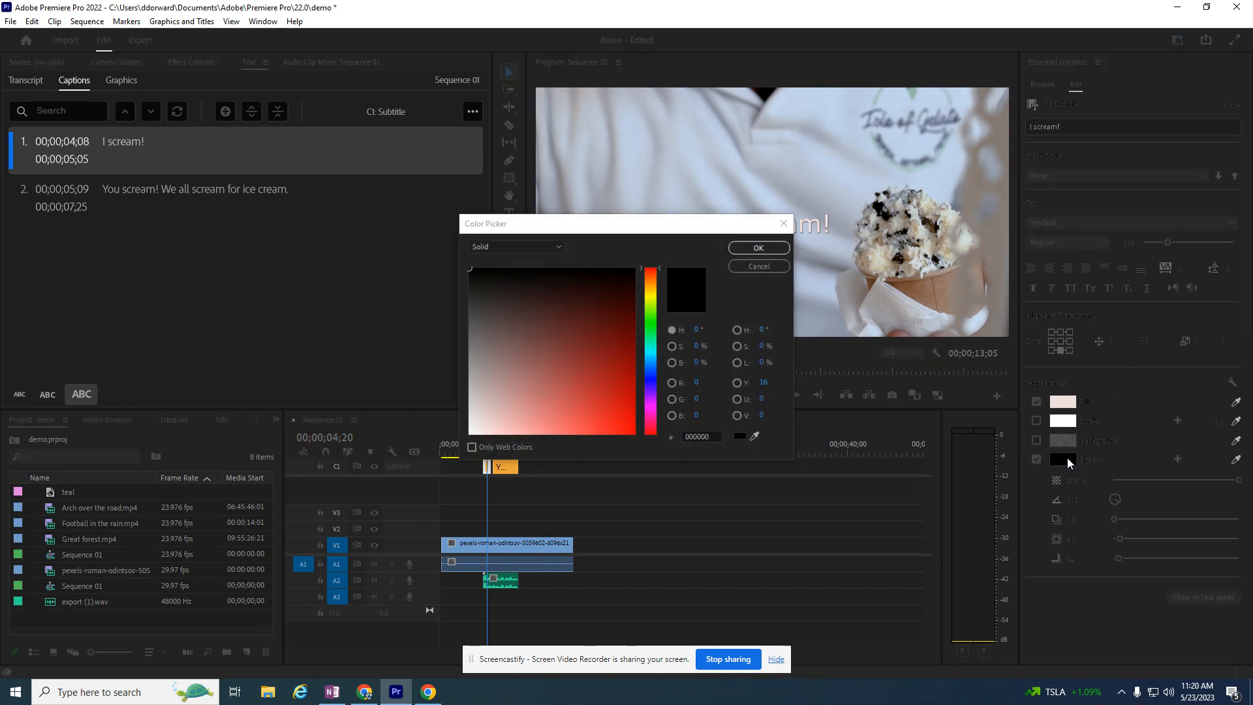
click(759, 248)
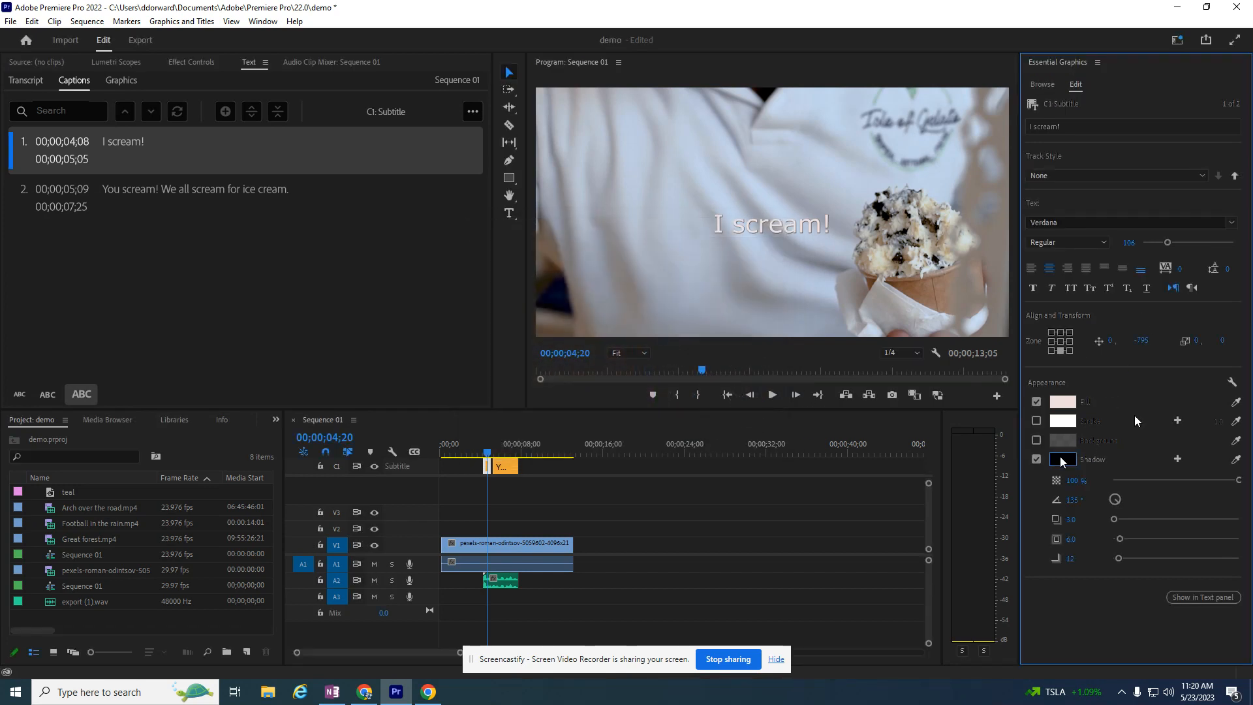
click(1177, 458)
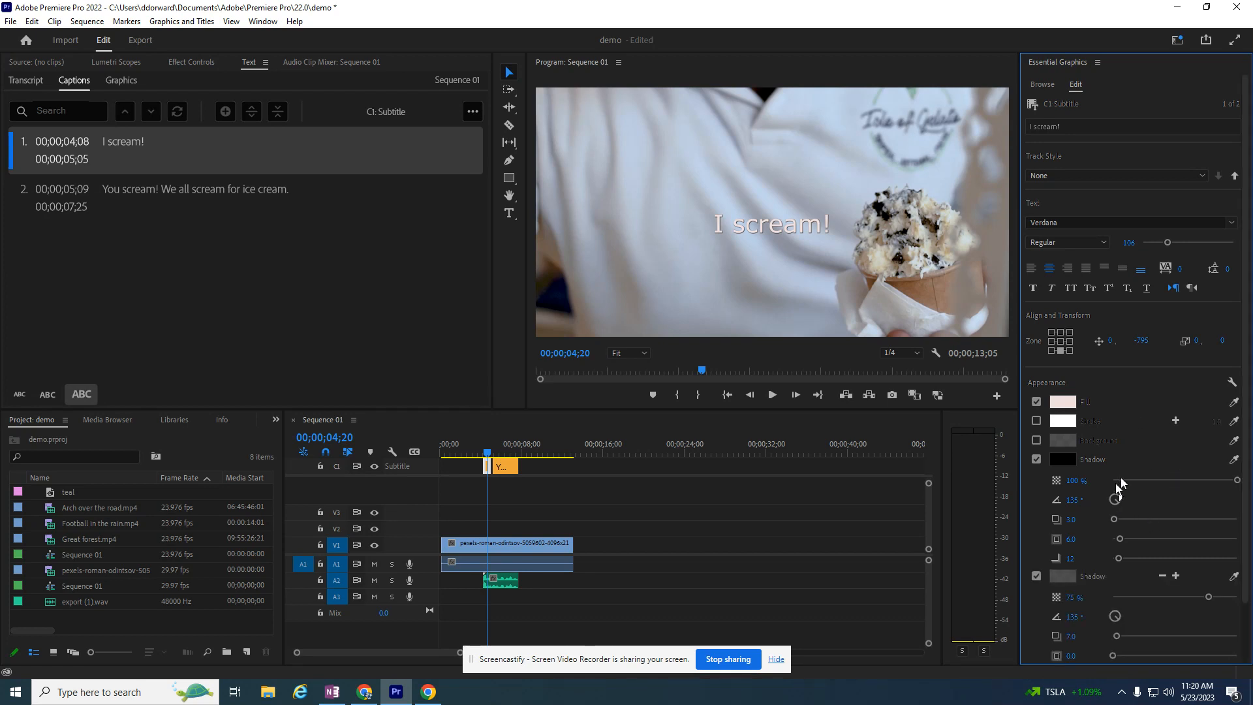
drag(1114, 518, 1158, 519)
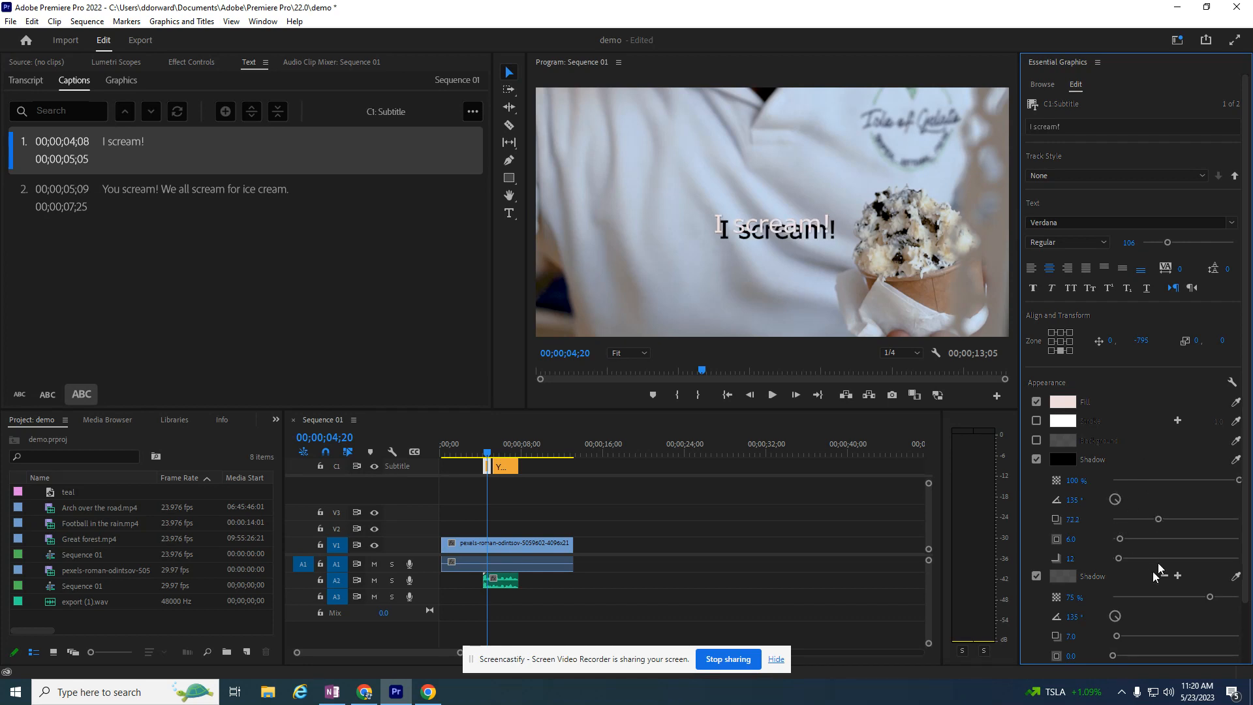
scroll(1159, 563, down, 3)
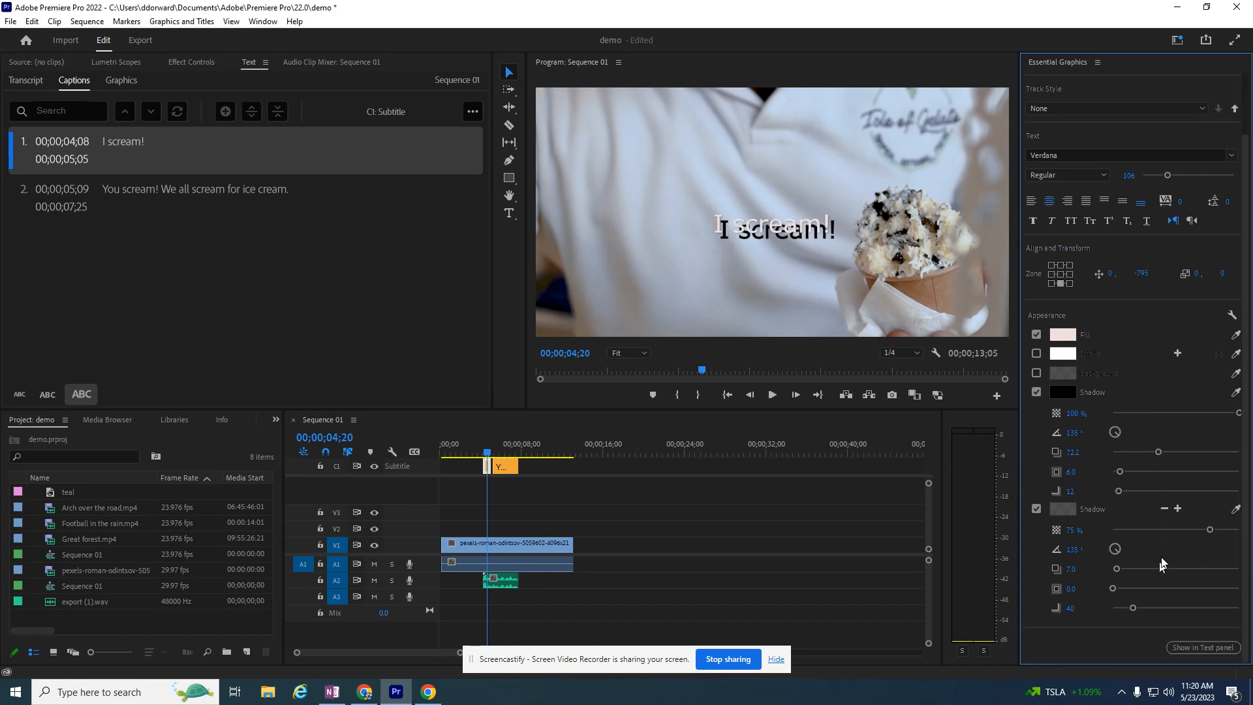
scroll(1158, 562, up, 3)
drag(1156, 522, 1126, 516)
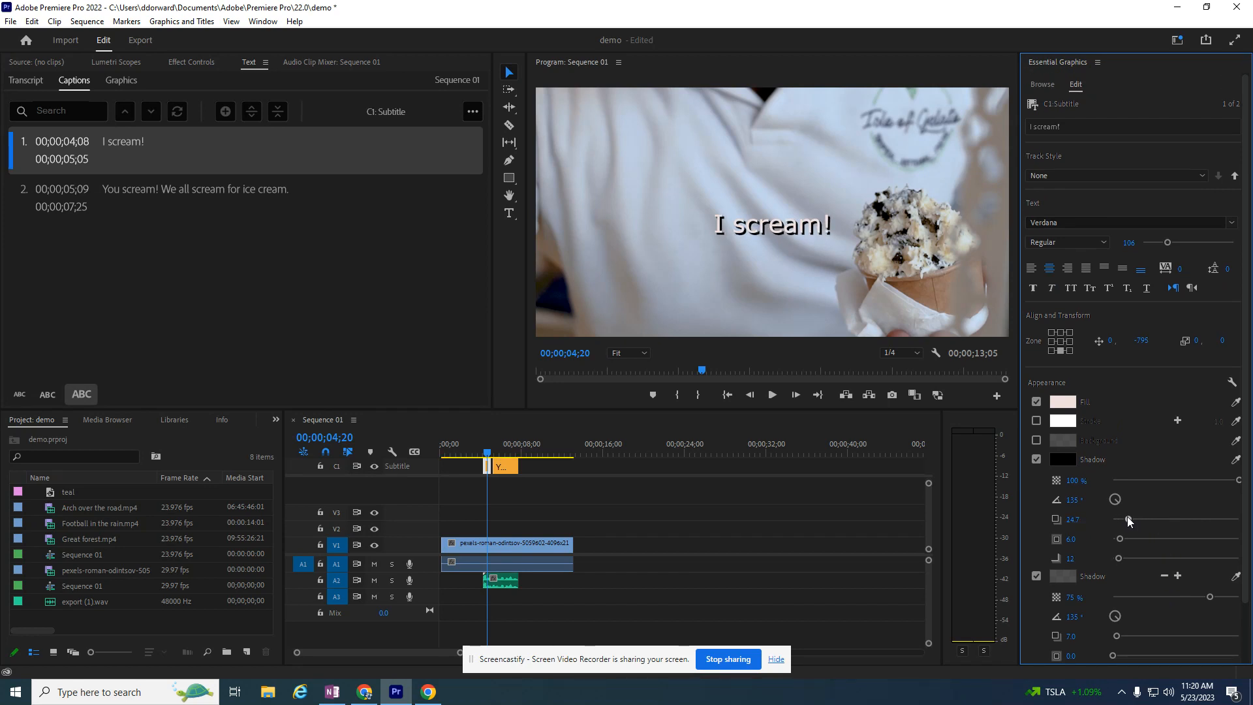
Change the font of the second caption, "You scream! We all scream for ice cream.", to Verdana Regular.
click(503, 468)
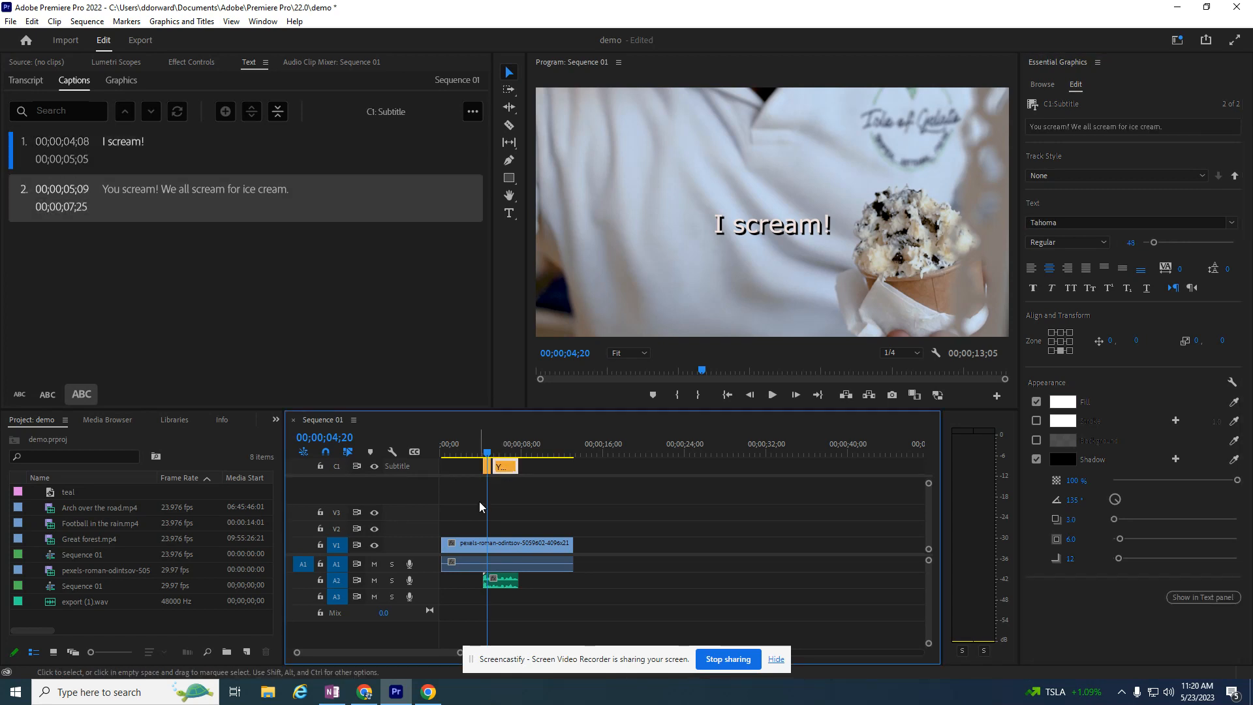
click(500, 450)
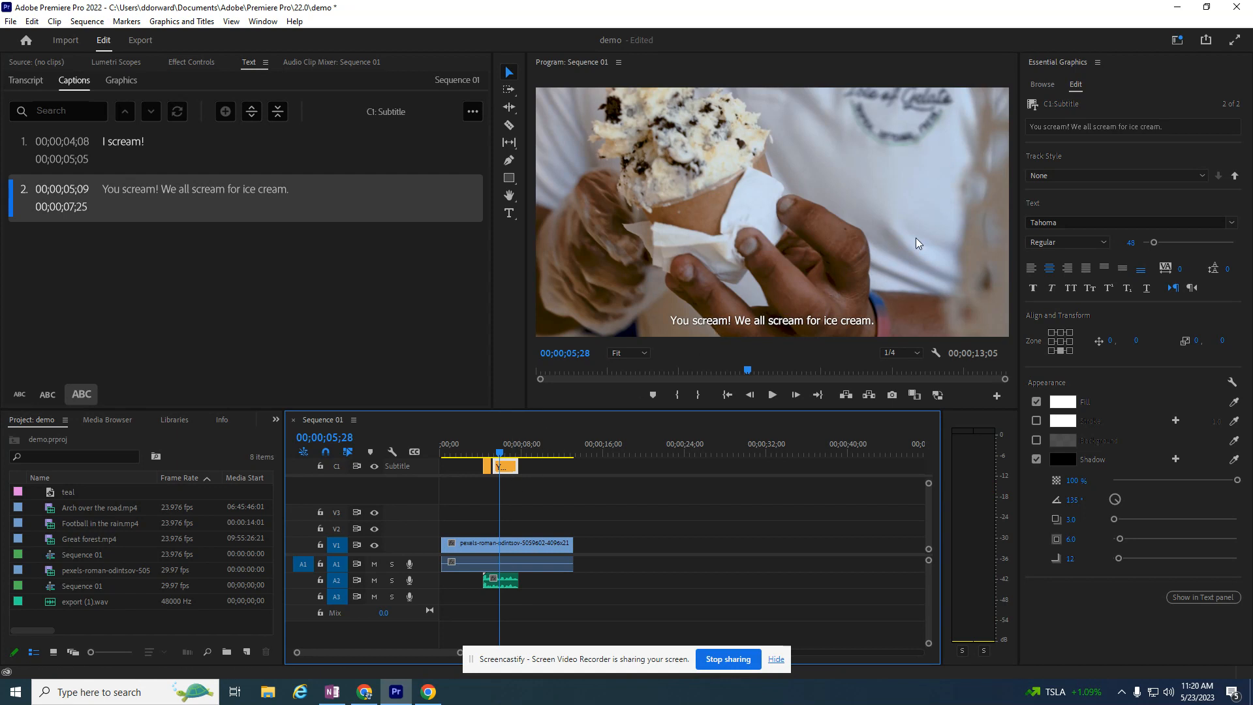
click(1071, 222)
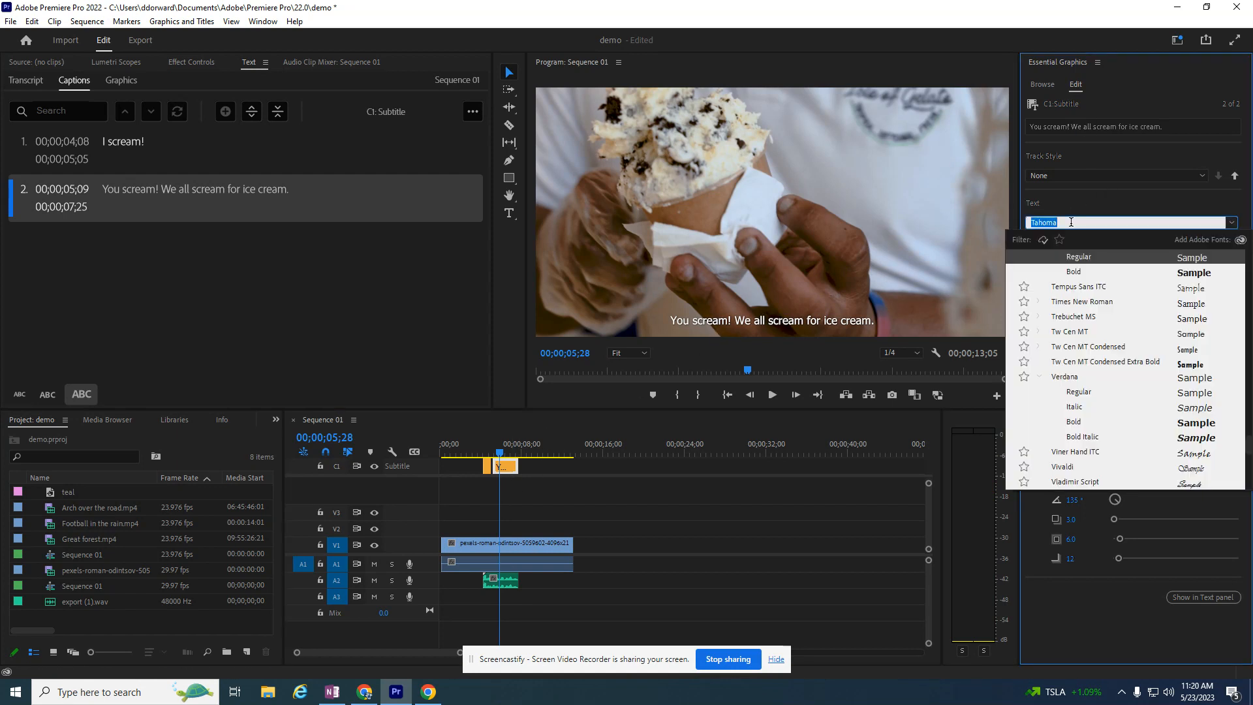
text(v)
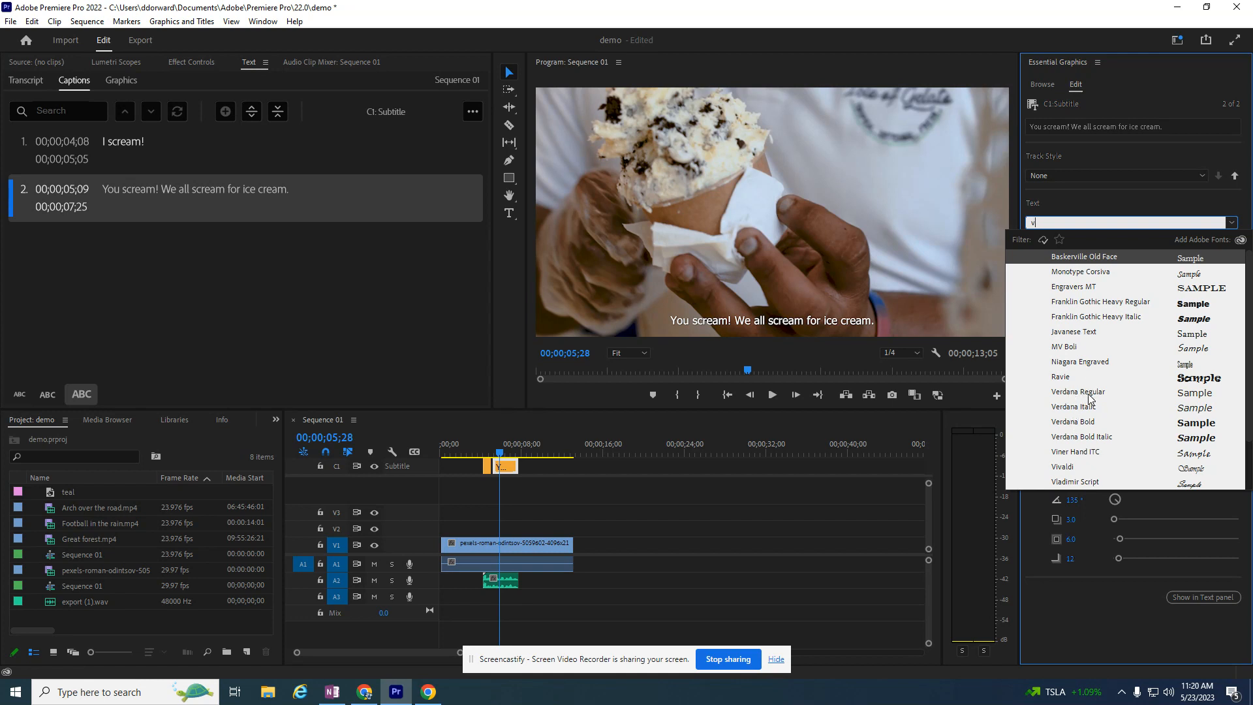
click(1089, 395)
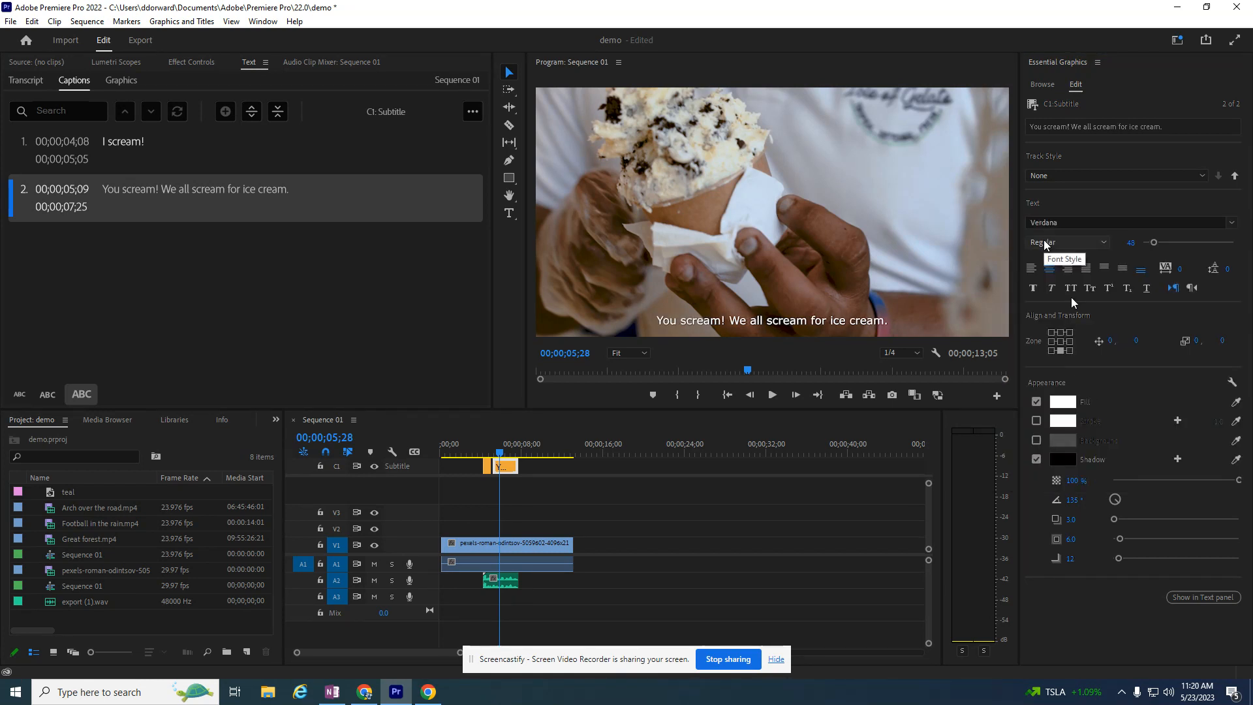
Enlarge the second caption's text to size 124 and raise it to mid-frame with a vertical position of -720.
drag(1153, 243, 1169, 248)
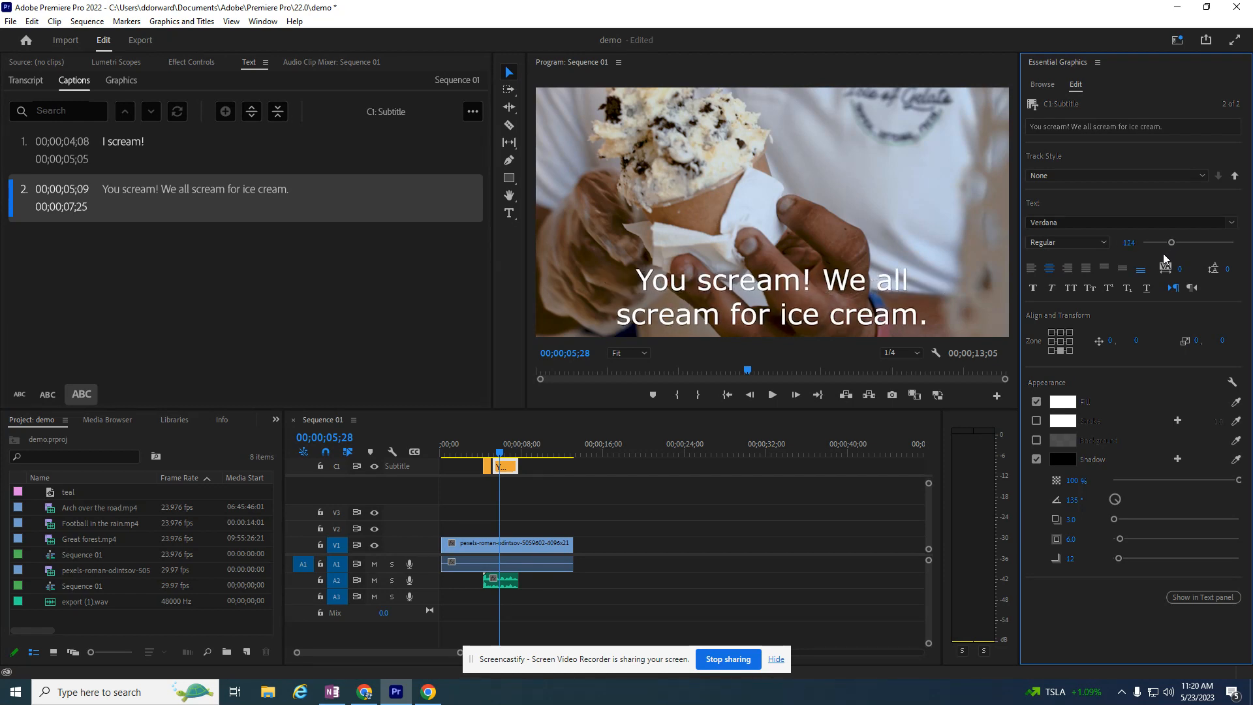
drag(1136, 343, 737, 410)
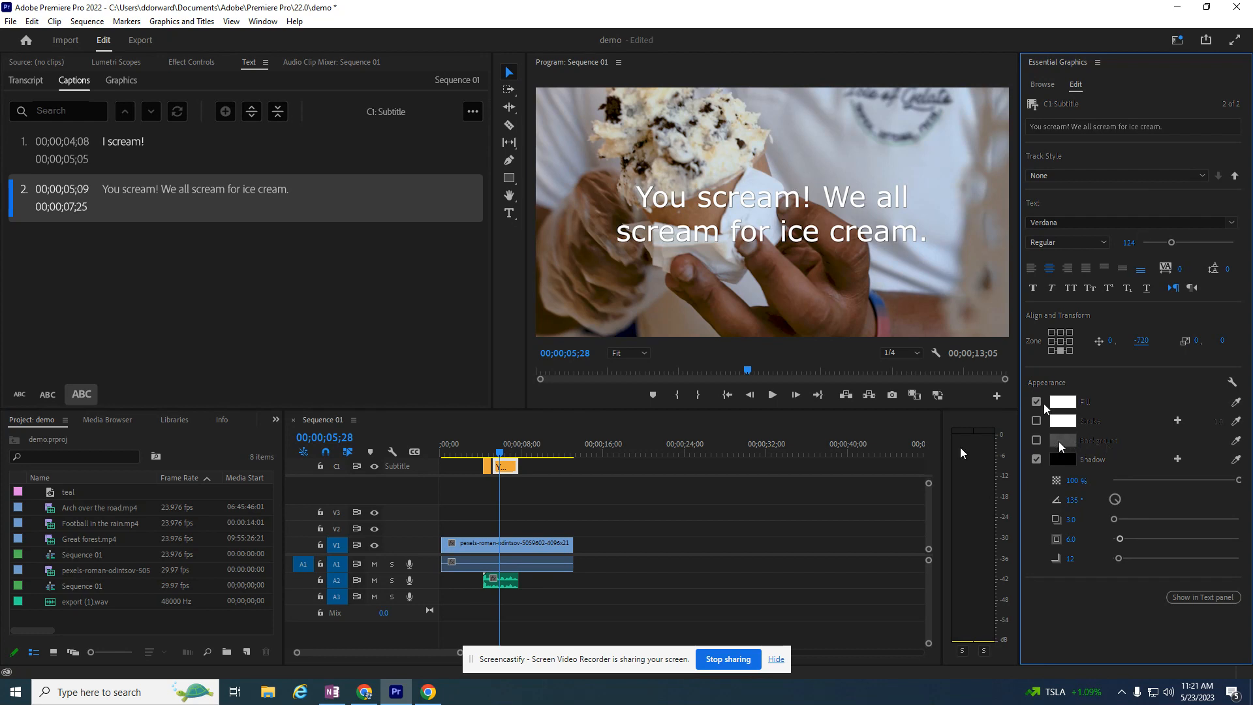
Enable a background behind the second caption and set its colour to yellow, D0D945.
click(1036, 440)
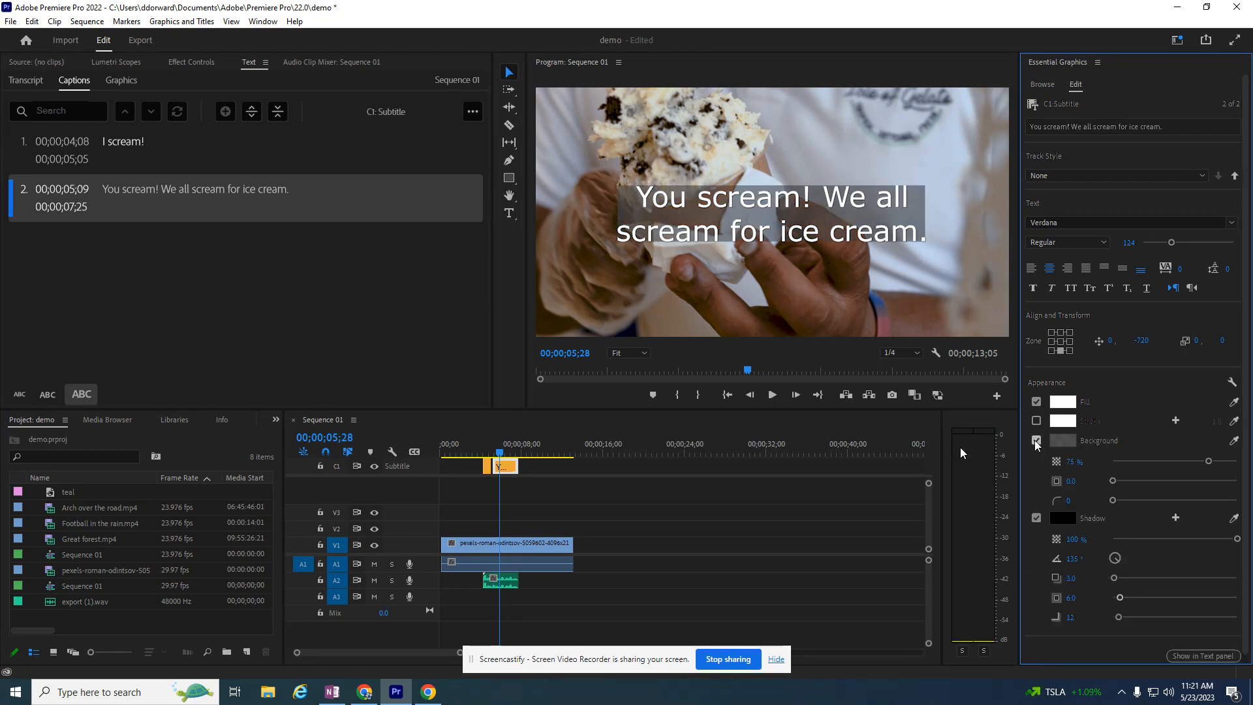
click(1064, 444)
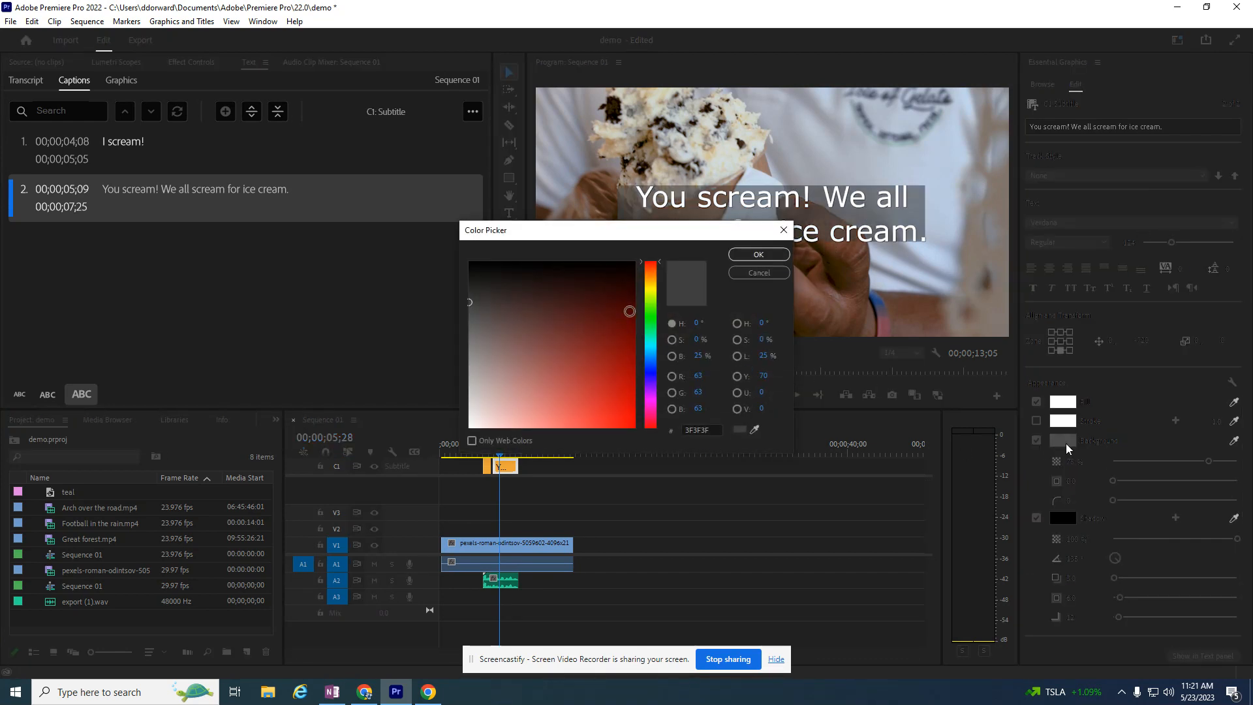
click(652, 296)
drag(588, 304, 582, 401)
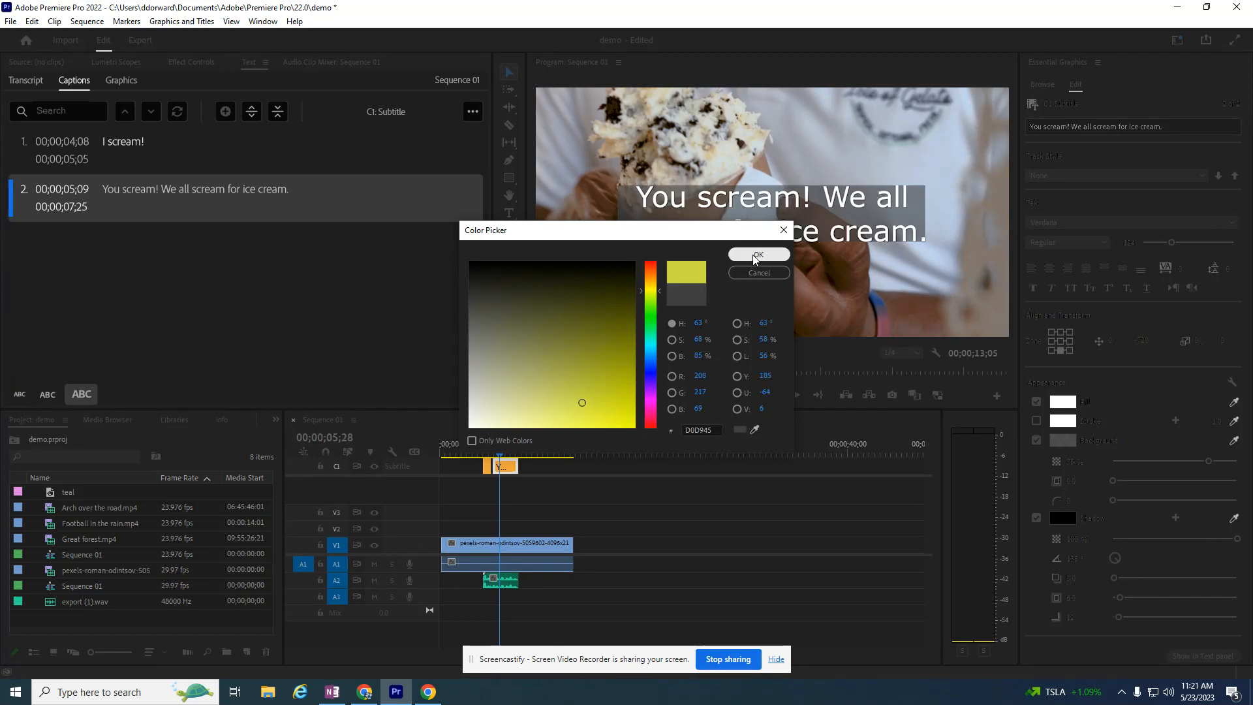
click(758, 254)
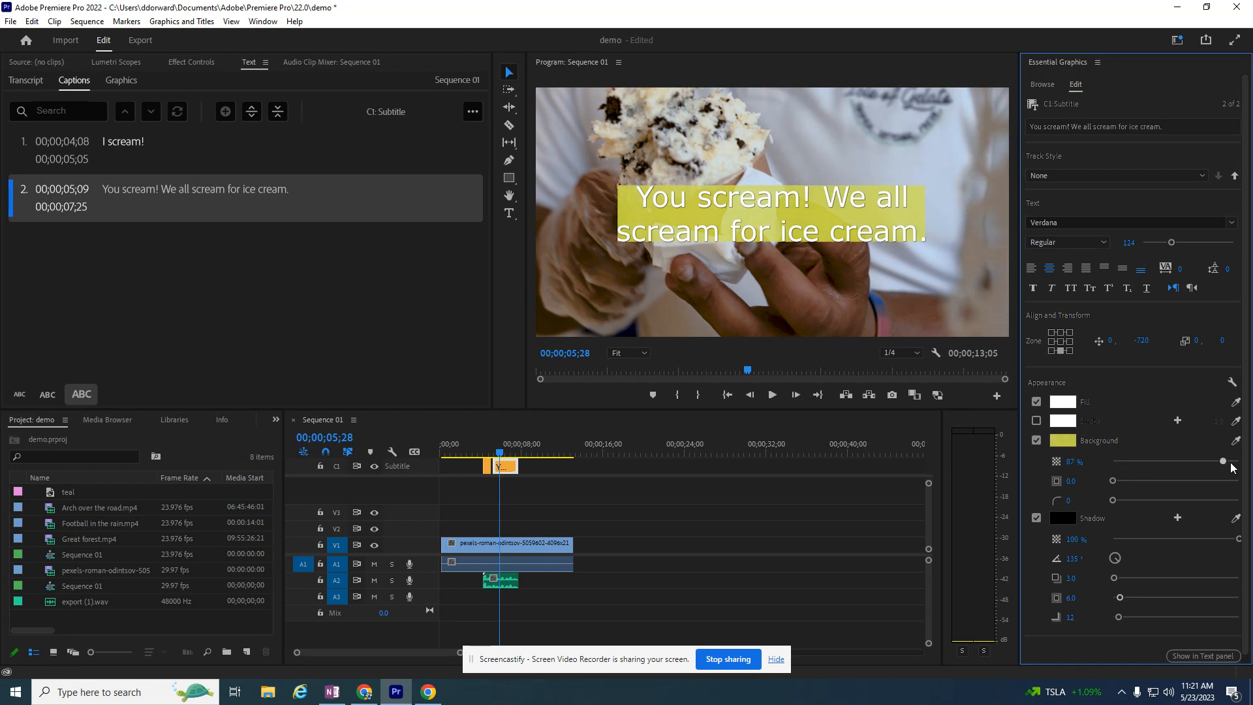
Set the second caption's background opacity to 65% and its background size to about 52.1.
drag(1211, 463, 1195, 466)
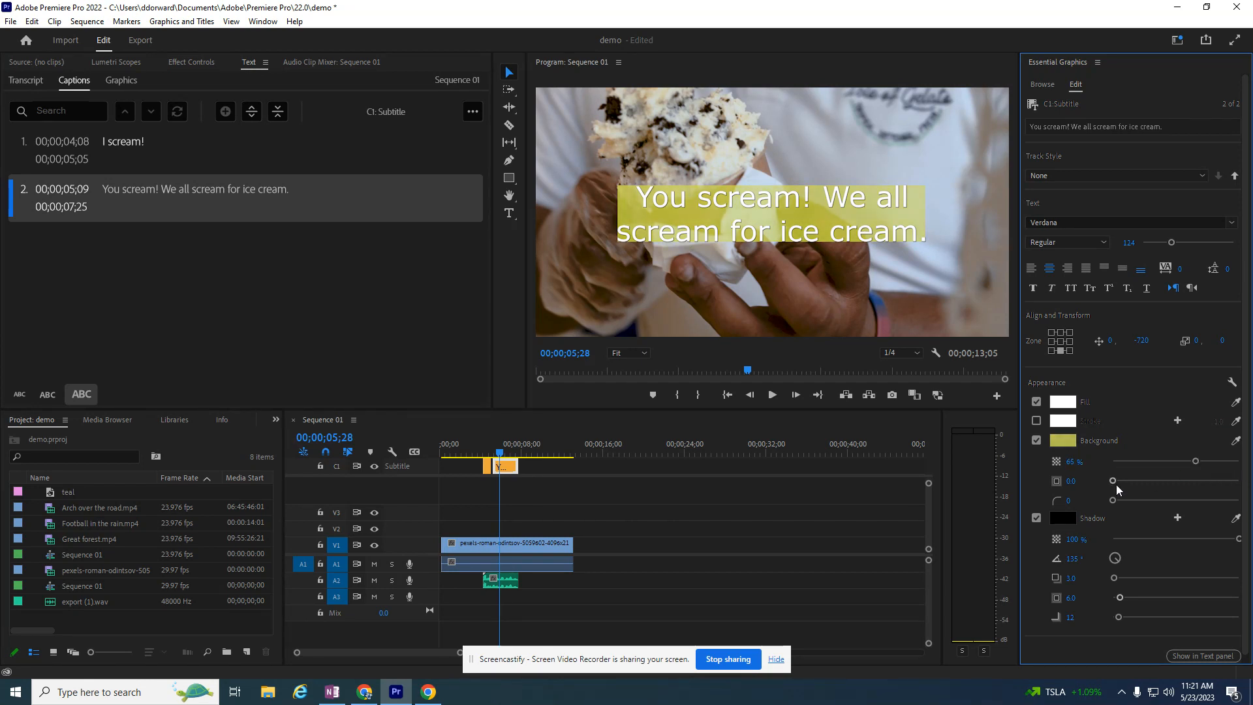
drag(1112, 481, 1179, 486)
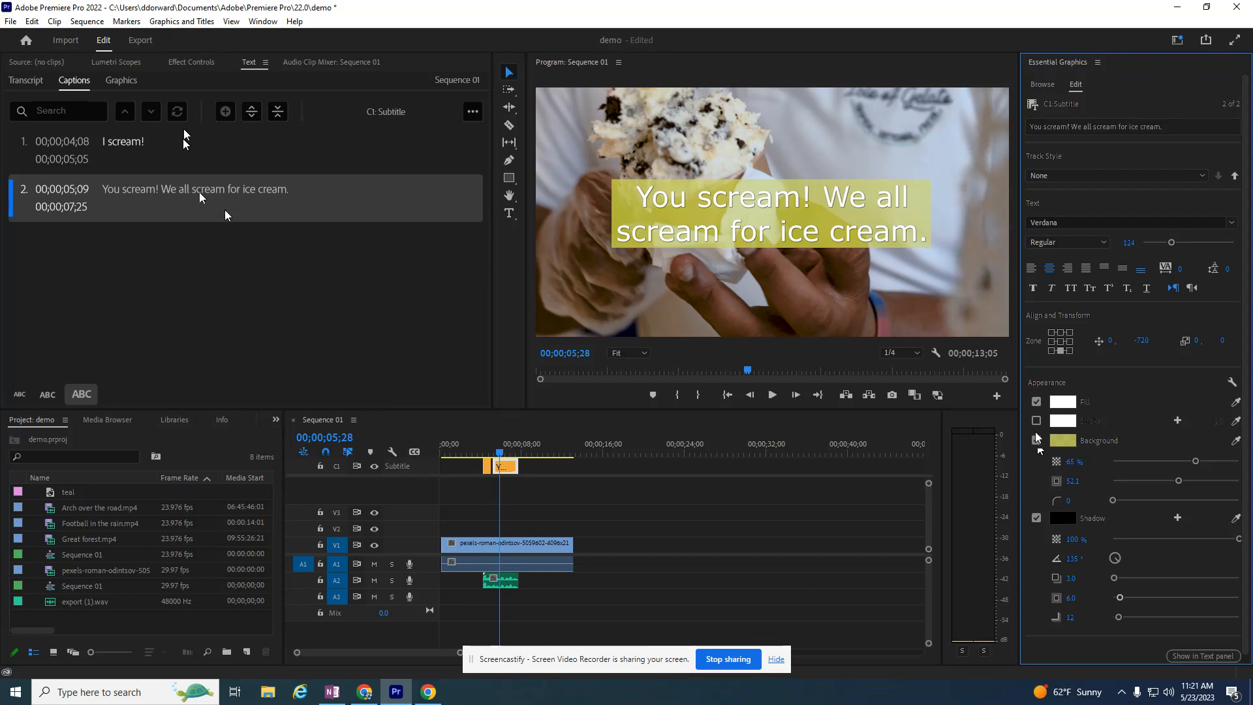
Open the second caption's text for editing in the captions list and place the cursor within "scream".
double_click(216, 191)
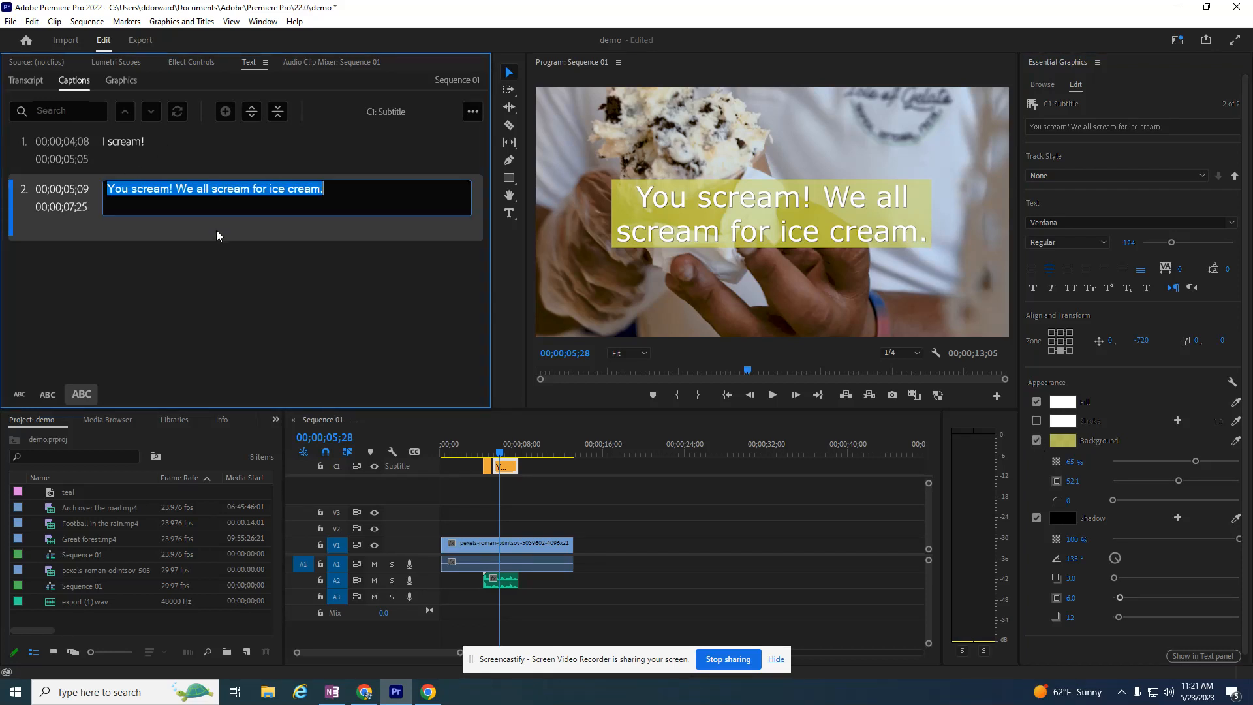
click(220, 189)
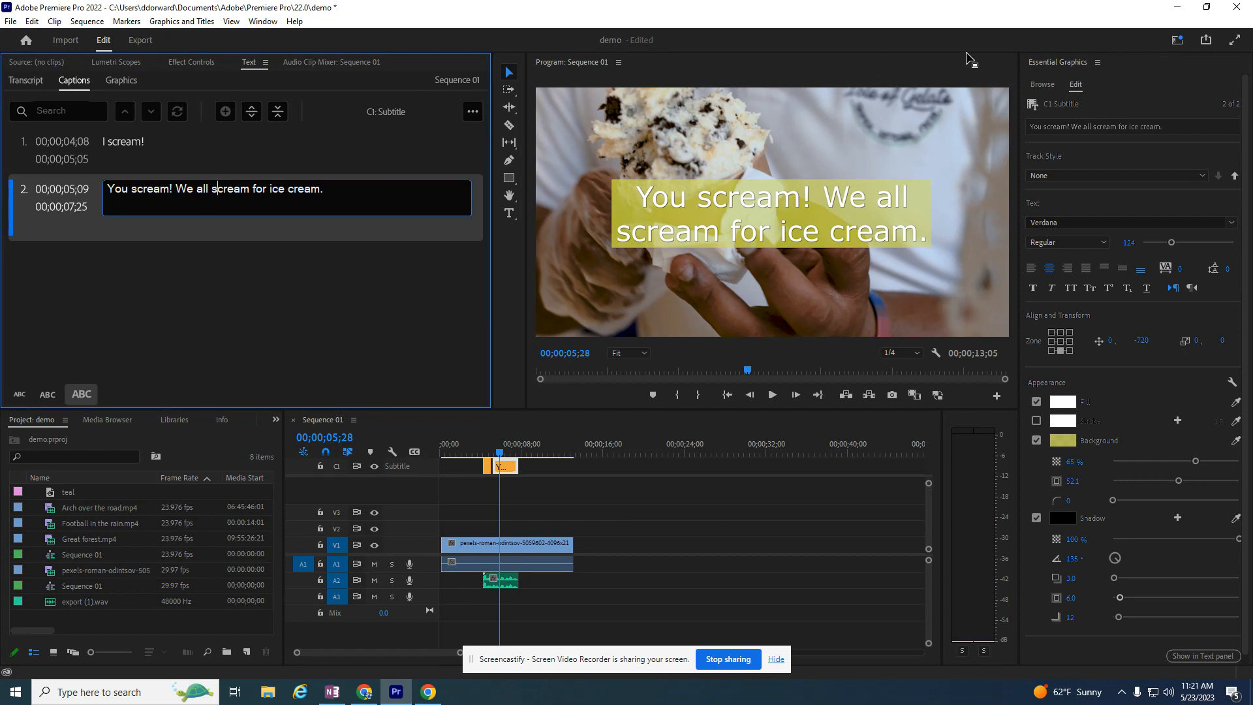